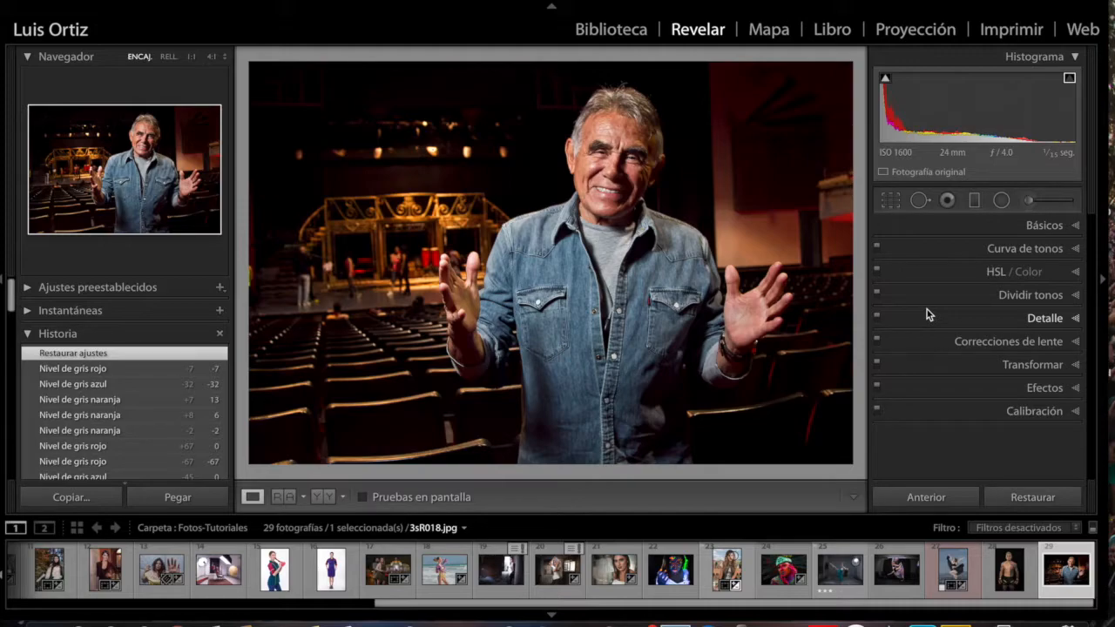
# Step: Lower the photo's Highlights (Iluminaciones) to -35 and raise its Shadows (Sombras) to +14 in the basic adjustments
pyautogui.click(1050, 228)
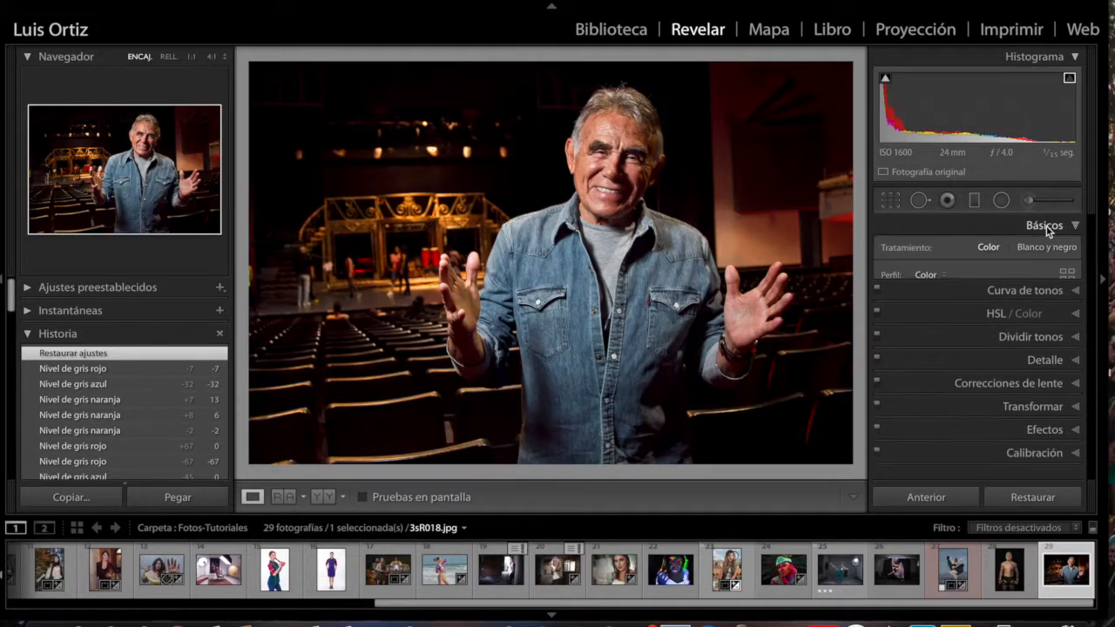
pyautogui.scroll(-2, 1017, 355)
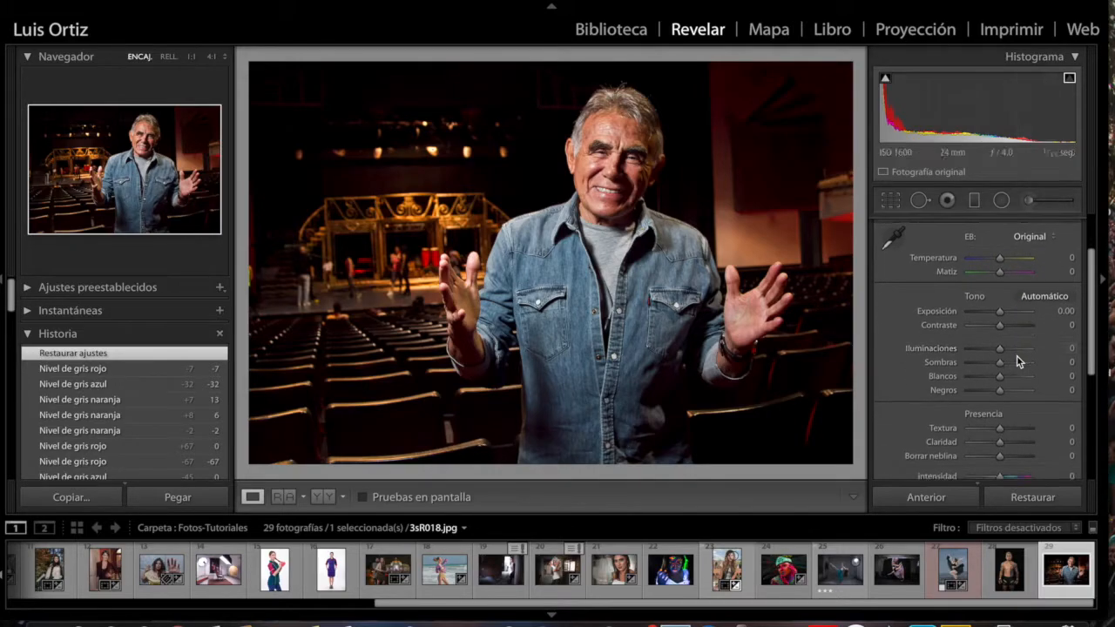
pyautogui.scroll(3, 1017, 356)
pyautogui.scroll(-1, 1017, 355)
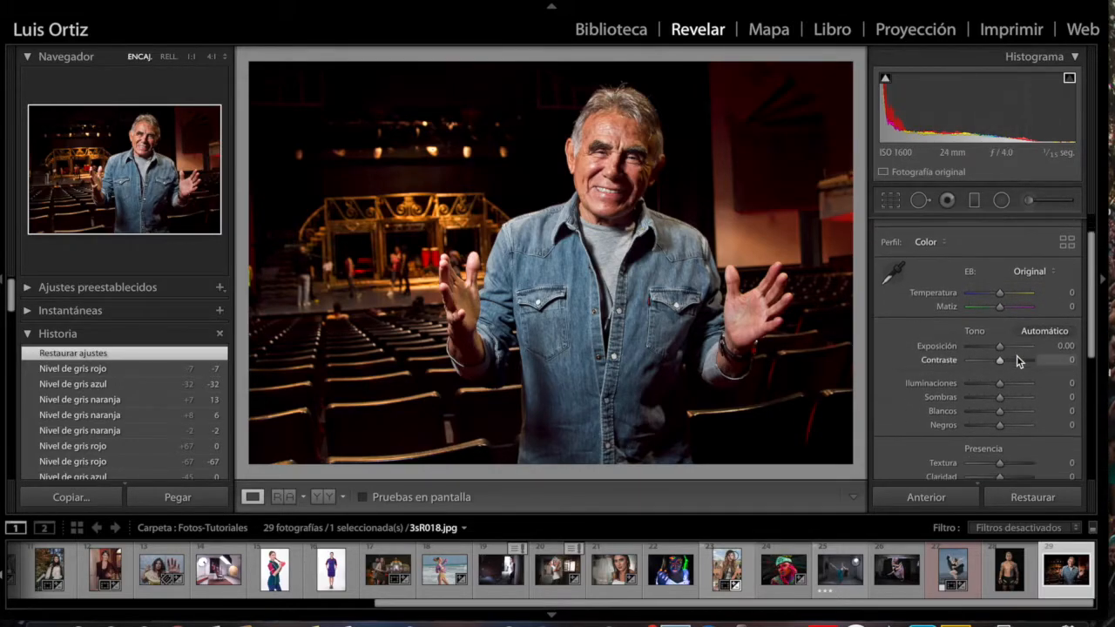
pyautogui.moveTo(1002, 386); pyautogui.dragTo(990, 387)
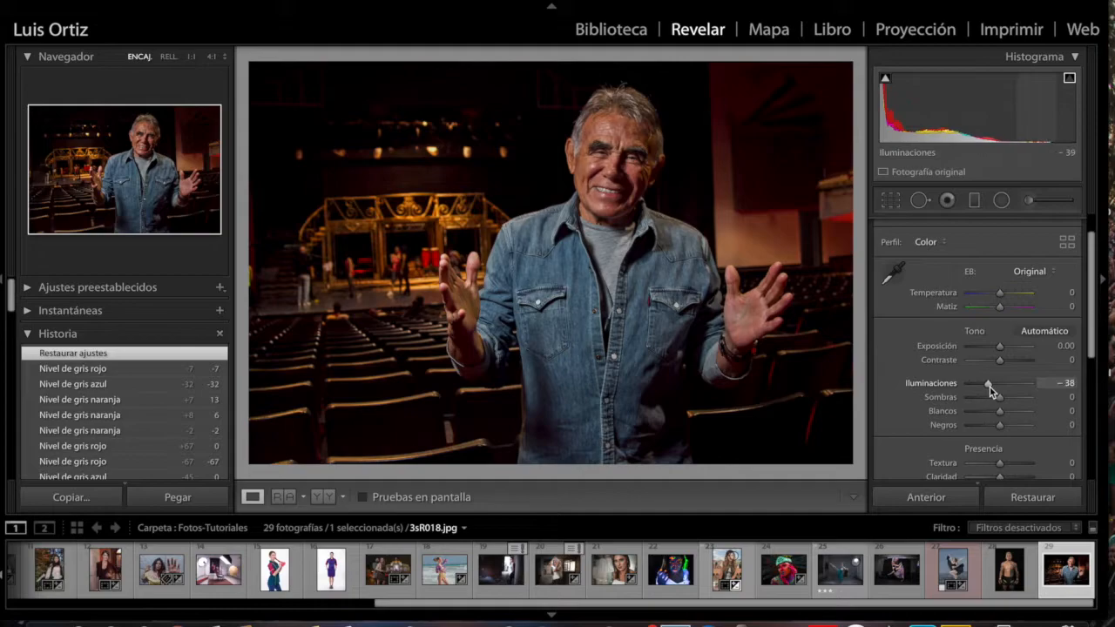
pyautogui.moveTo(1002, 400); pyautogui.dragTo(1005, 400)
# Step: Try raising the Shadows (Sombras) to +75 while checking the man's face and dark background at 1:1
pyautogui.click(497, 131)
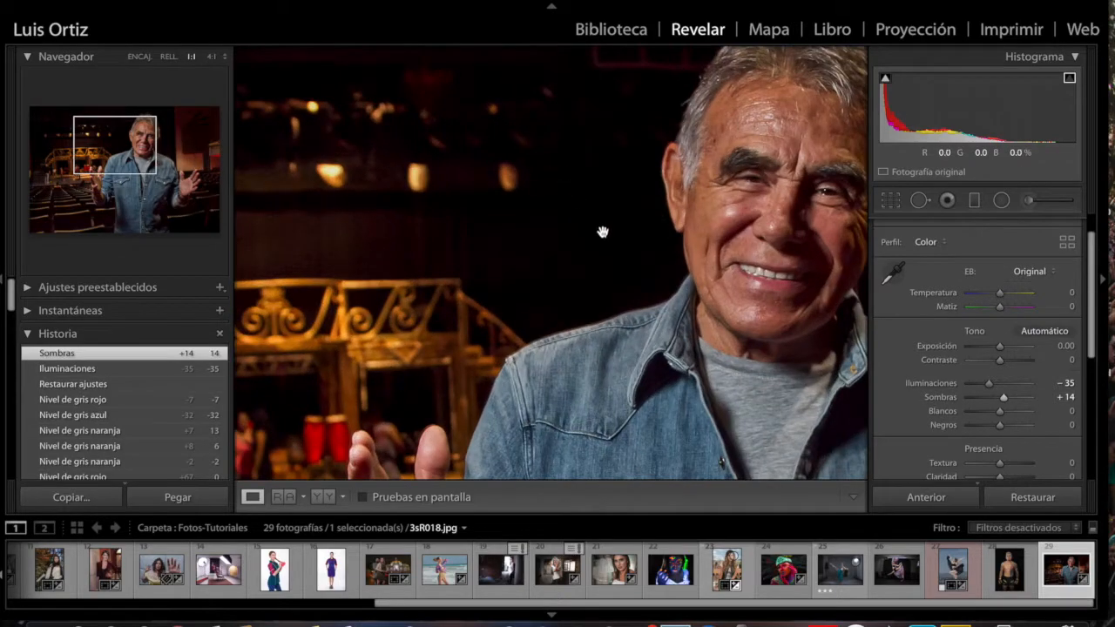
pyautogui.moveTo(610, 241); pyautogui.dragTo(435, 323)
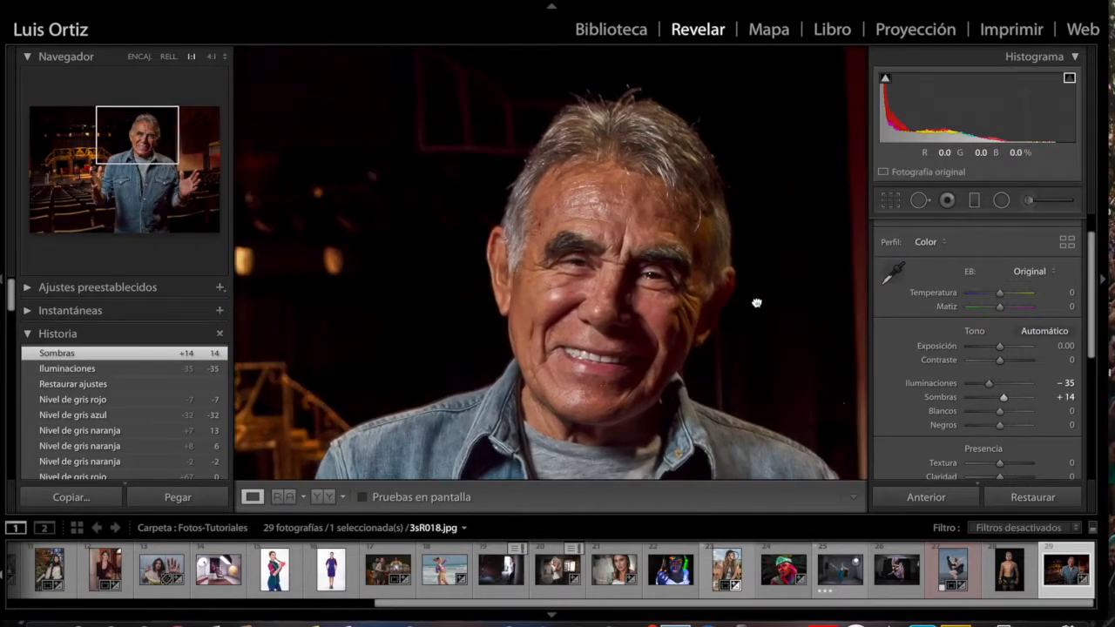
pyautogui.moveTo(756, 302); pyautogui.dragTo(588, 229)
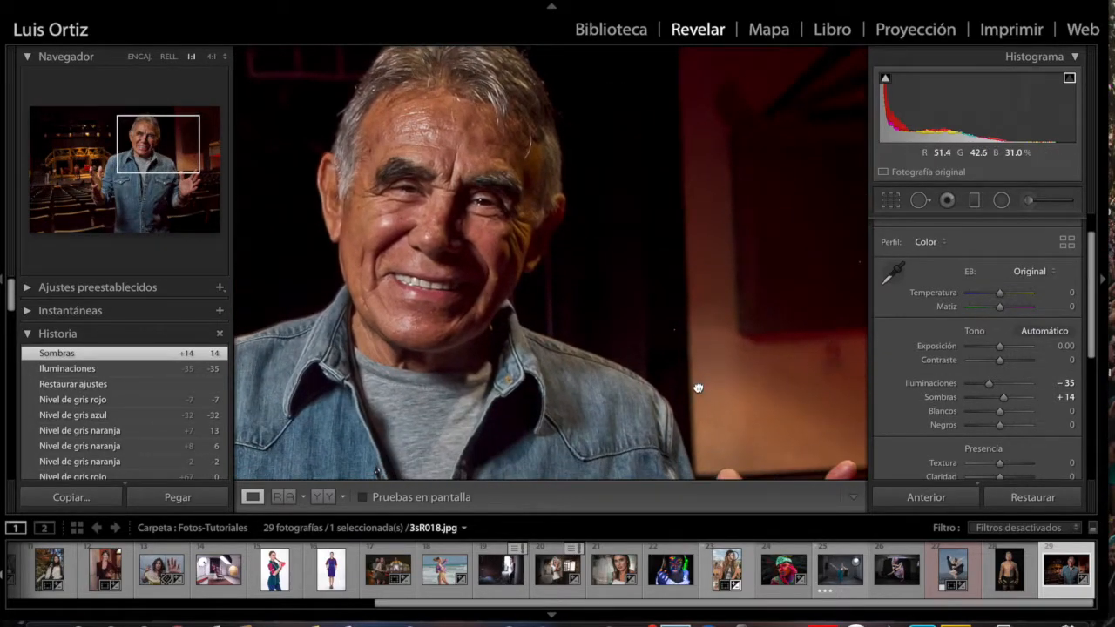
pyautogui.moveTo(697, 394); pyautogui.dragTo(635, 386)
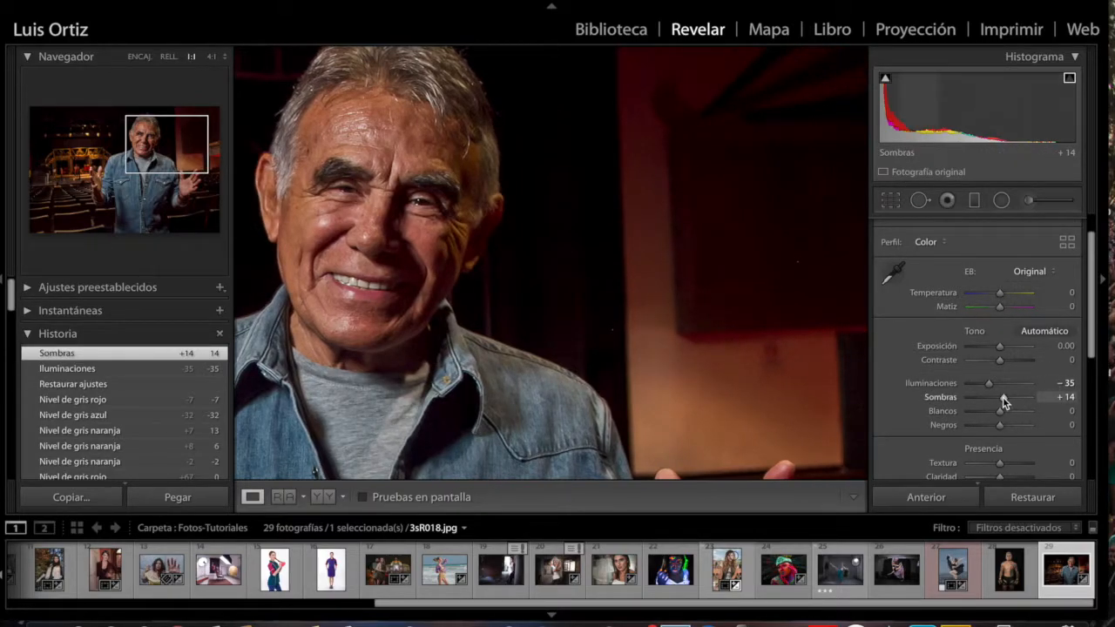
pyautogui.moveTo(1004, 401); pyautogui.dragTo(1022, 399)
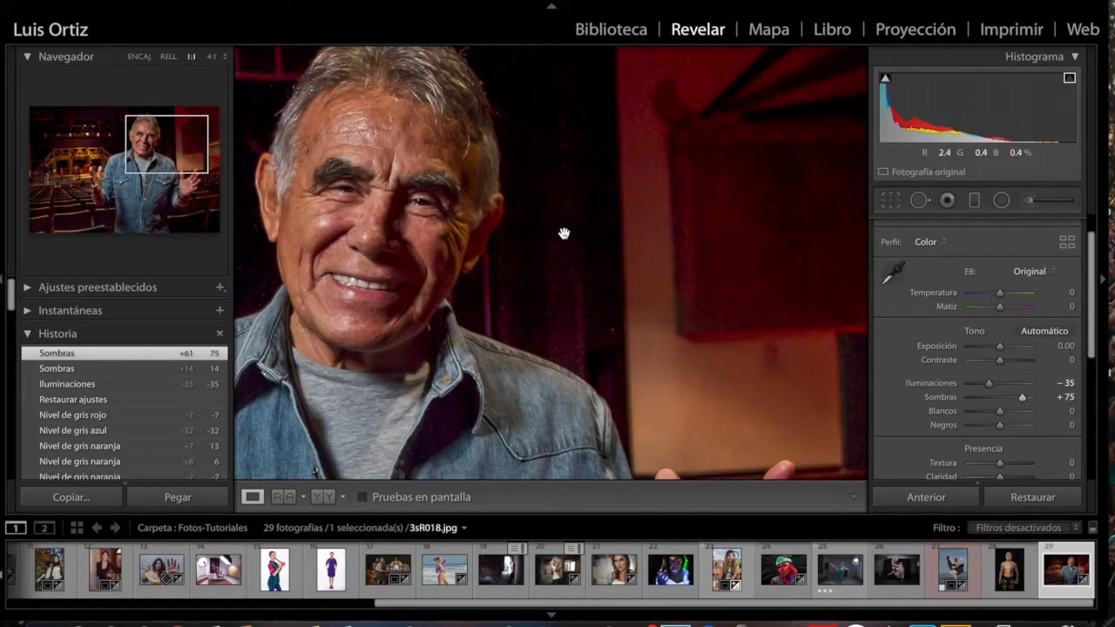
# Step: Reset the Shadows (Sombras), set them to +10, and return to the full view of the photo
pyautogui.doubleClick(950, 401)
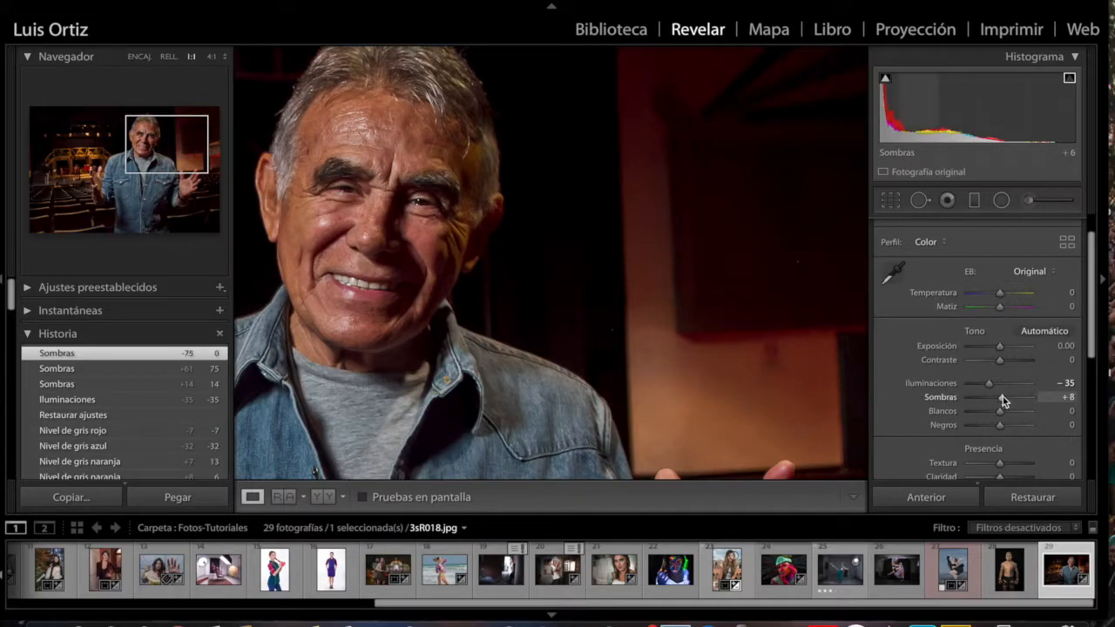
pyautogui.moveTo(1003, 397); pyautogui.dragTo(1004, 398)
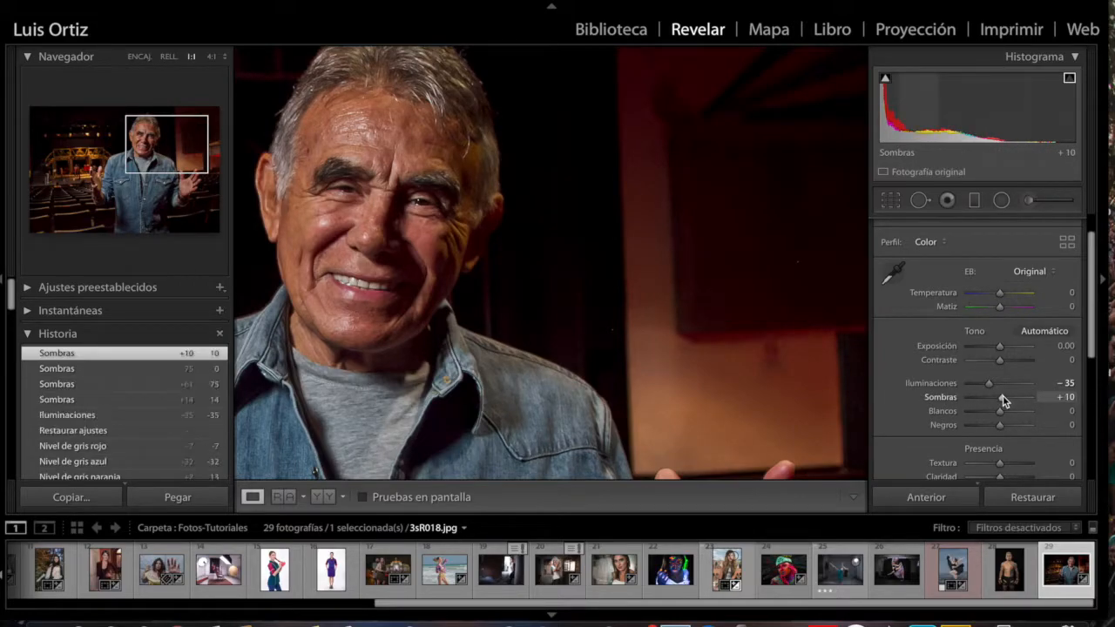
pyautogui.moveTo(406, 267); pyautogui.dragTo(563, 317)
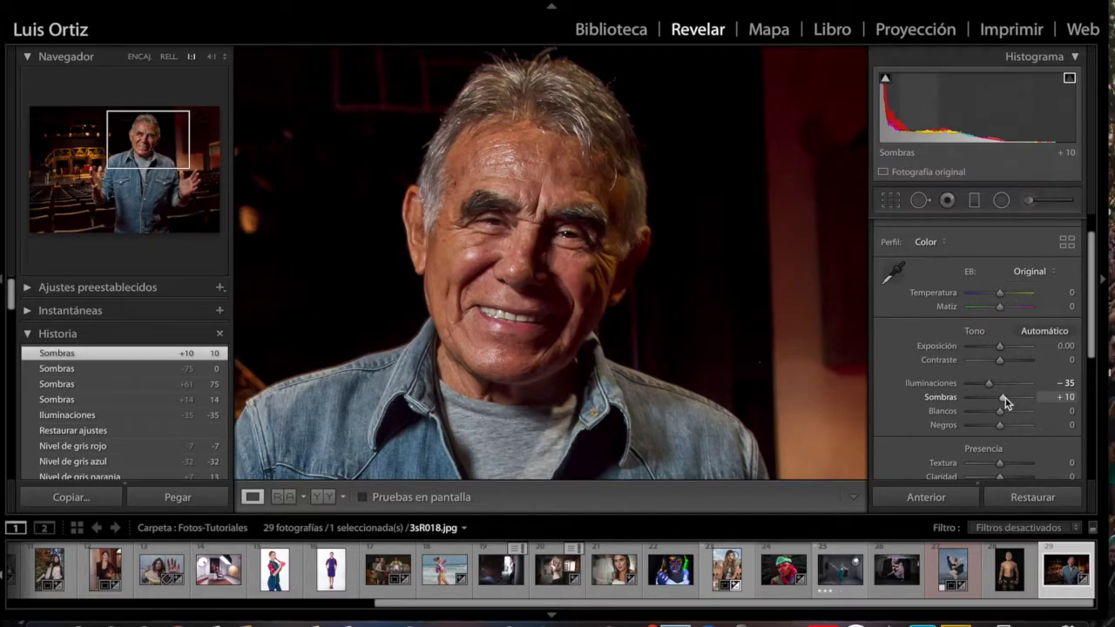
pyautogui.click(645, 303)
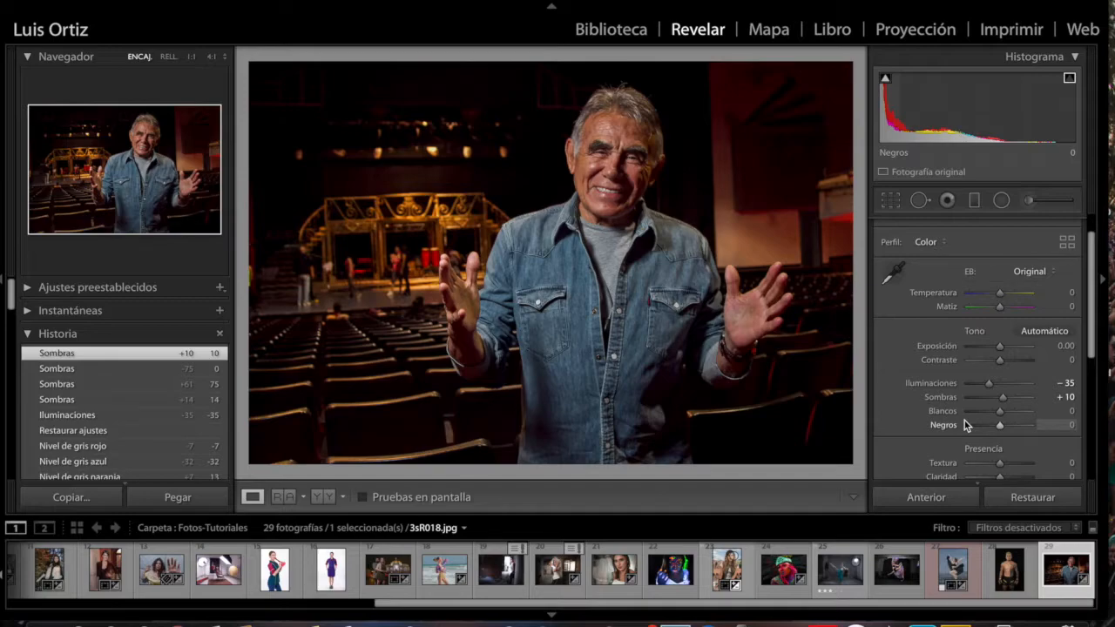
# Step: Open a copy of the photo with the Lightroom adjustments in Photoshop 2020 and fit it to the window
pyautogui.press('super+e')
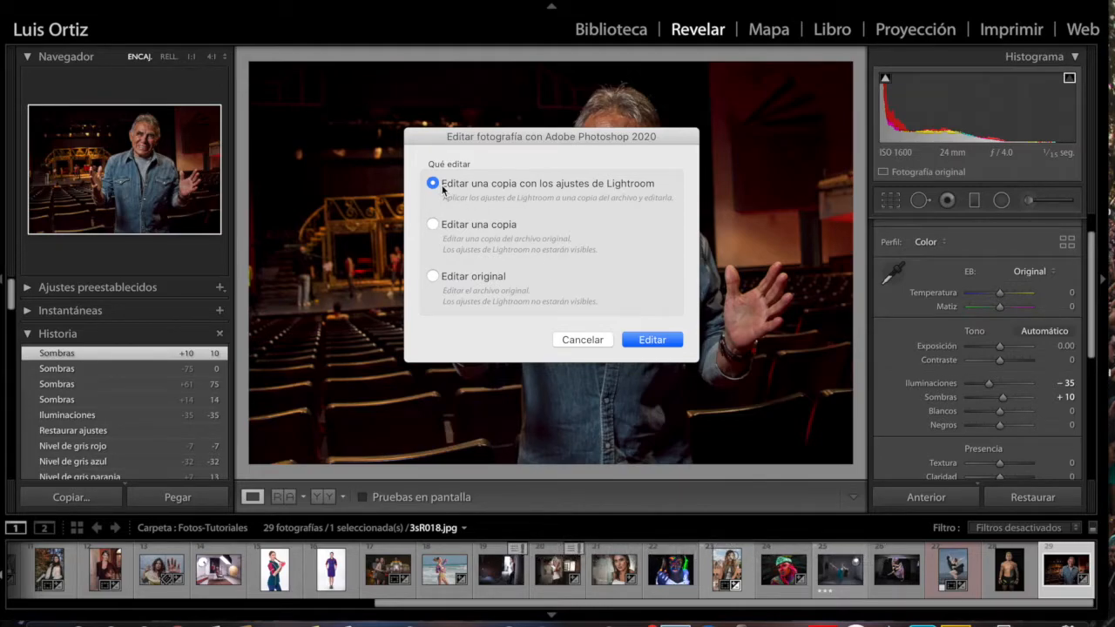
pyautogui.moveTo(516, 138); pyautogui.dragTo(398, 184)
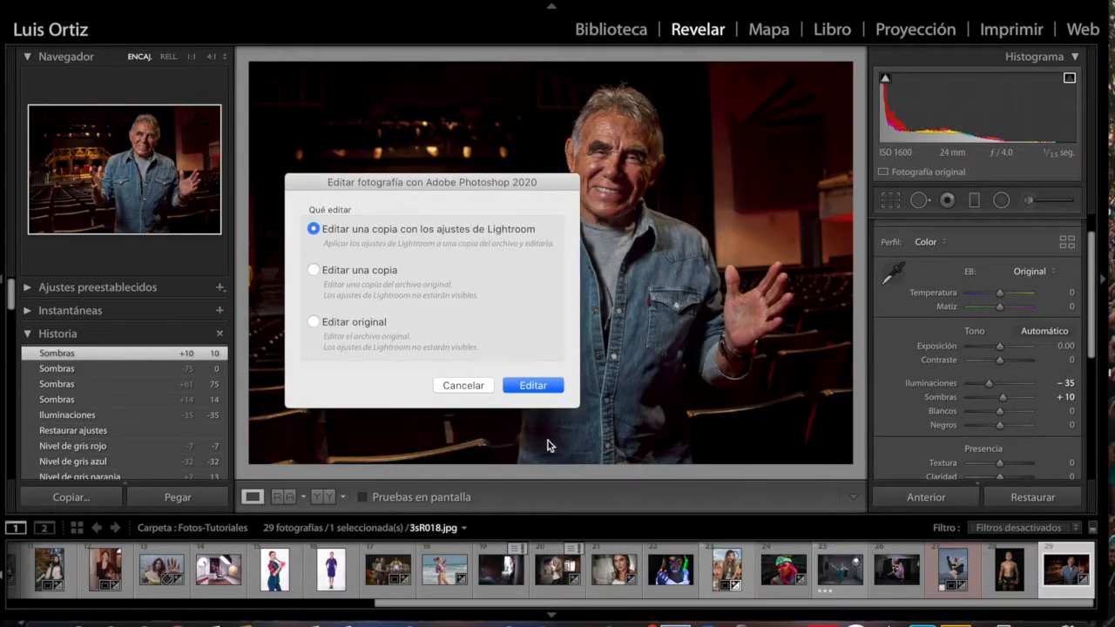
pyautogui.click(533, 386)
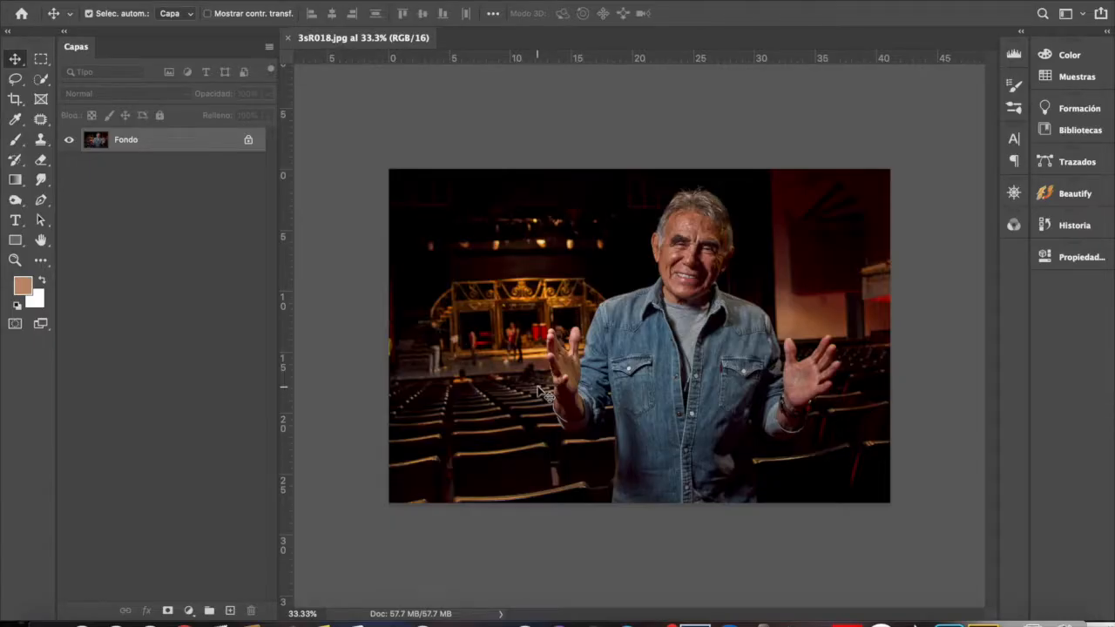
pyautogui.press('super+0')
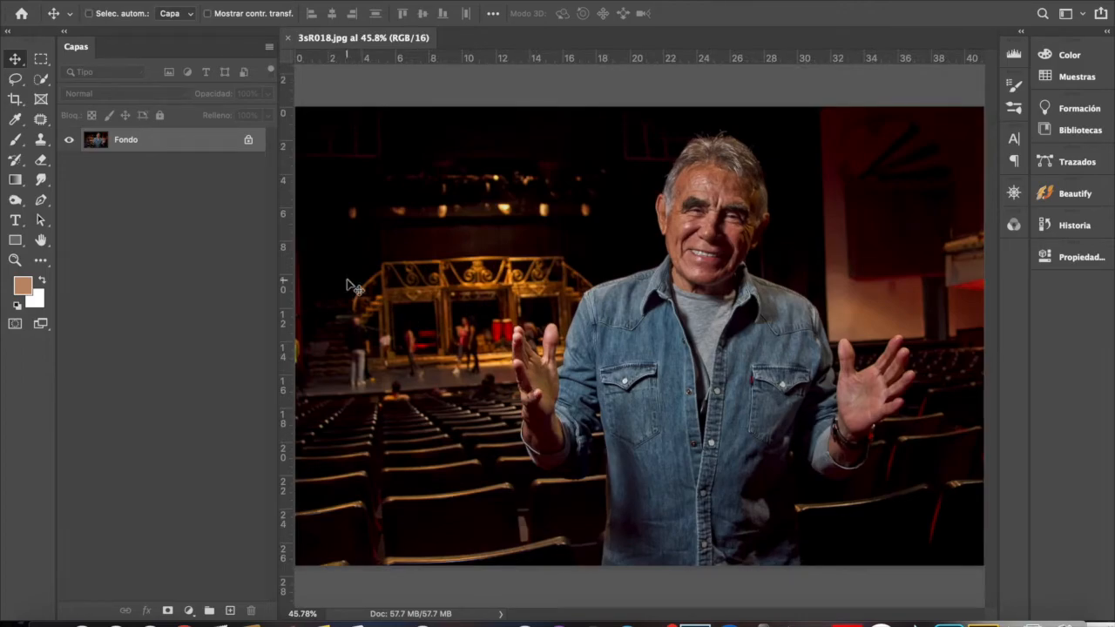
# Step: Examine the Red, Green and Blue channels one at a time, comparing skin, shirt and background tones
pyautogui.click(1014, 225)
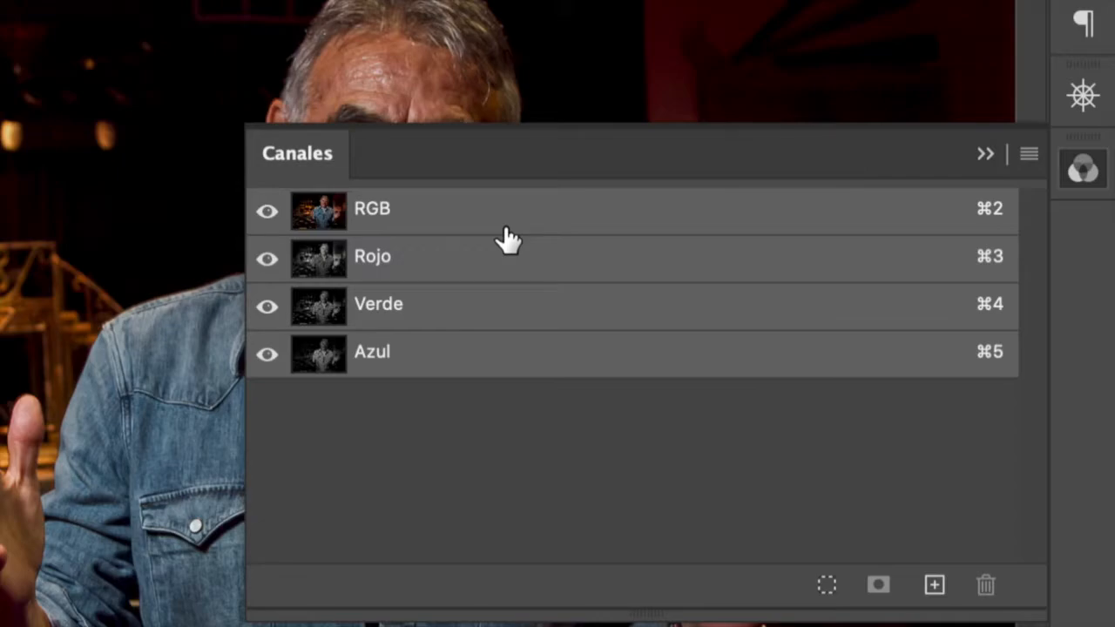
pyautogui.click(450, 266)
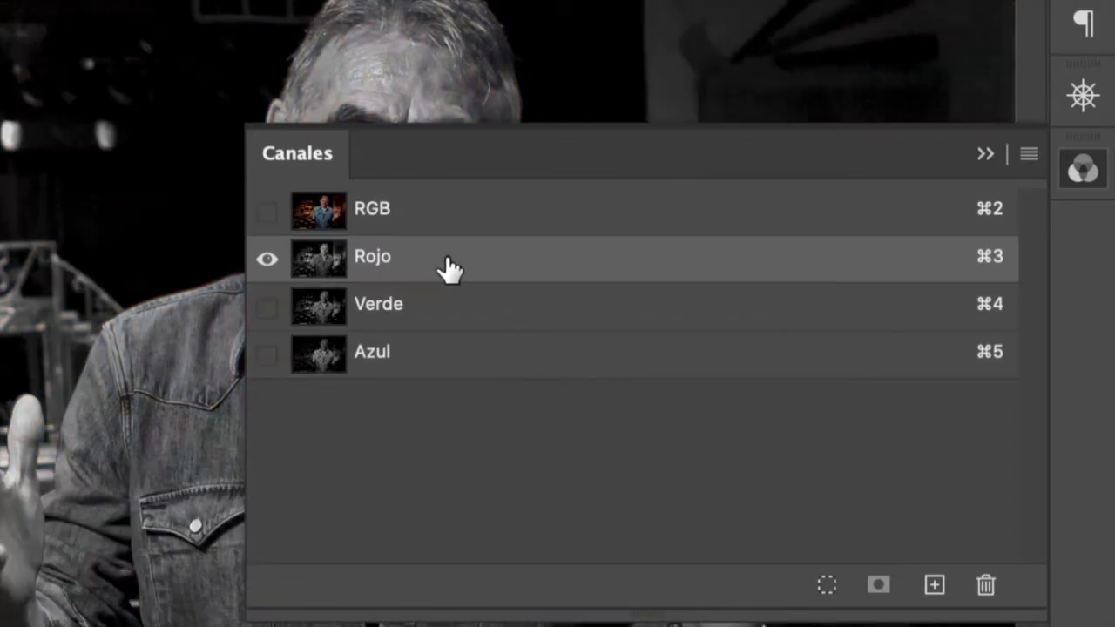
pyautogui.click(440, 308)
pyautogui.click(436, 361)
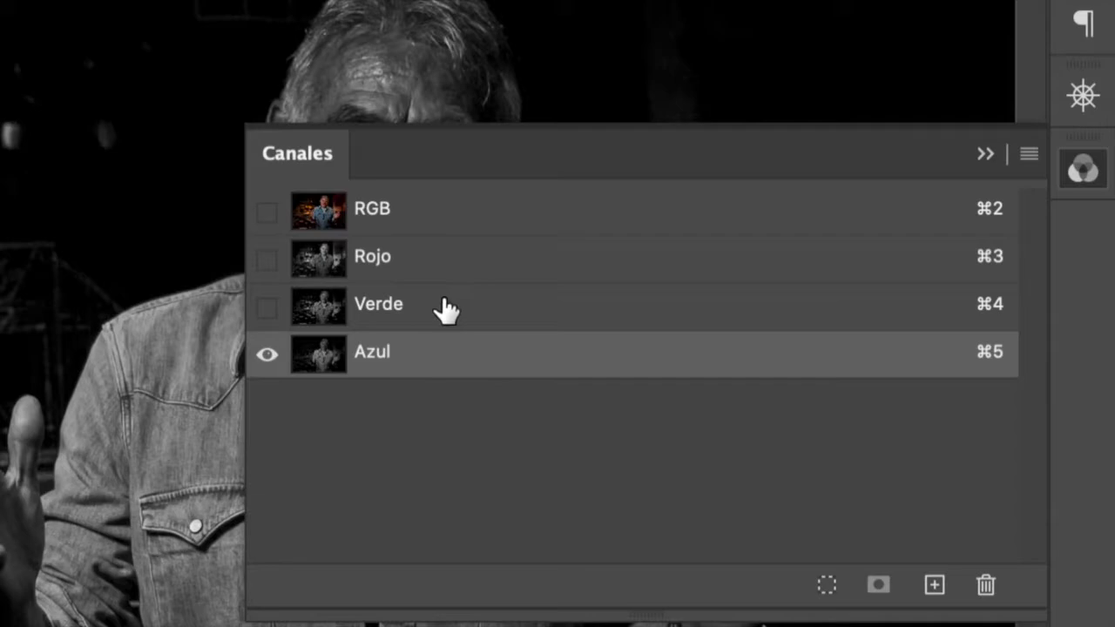
pyautogui.click(451, 266)
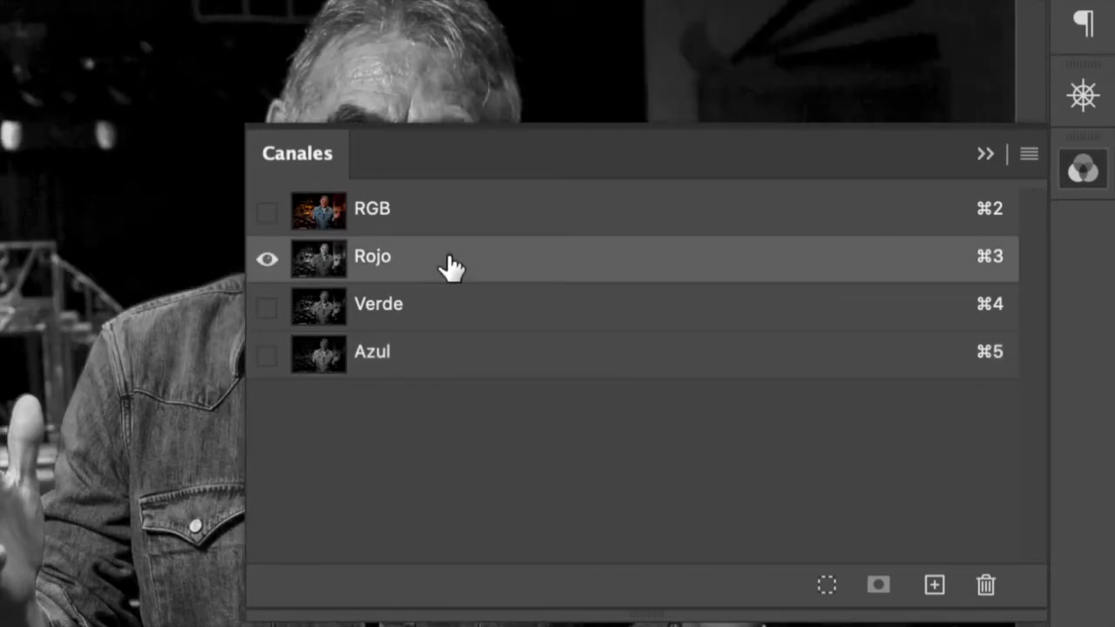
pyautogui.click(443, 315)
pyautogui.click(434, 359)
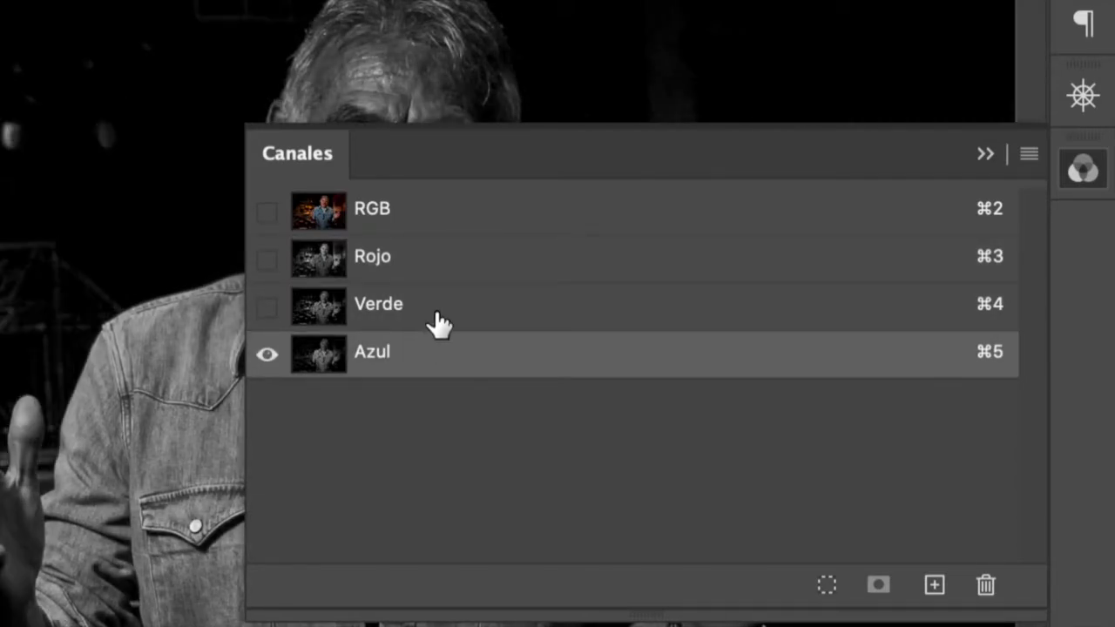
pyautogui.click(448, 270)
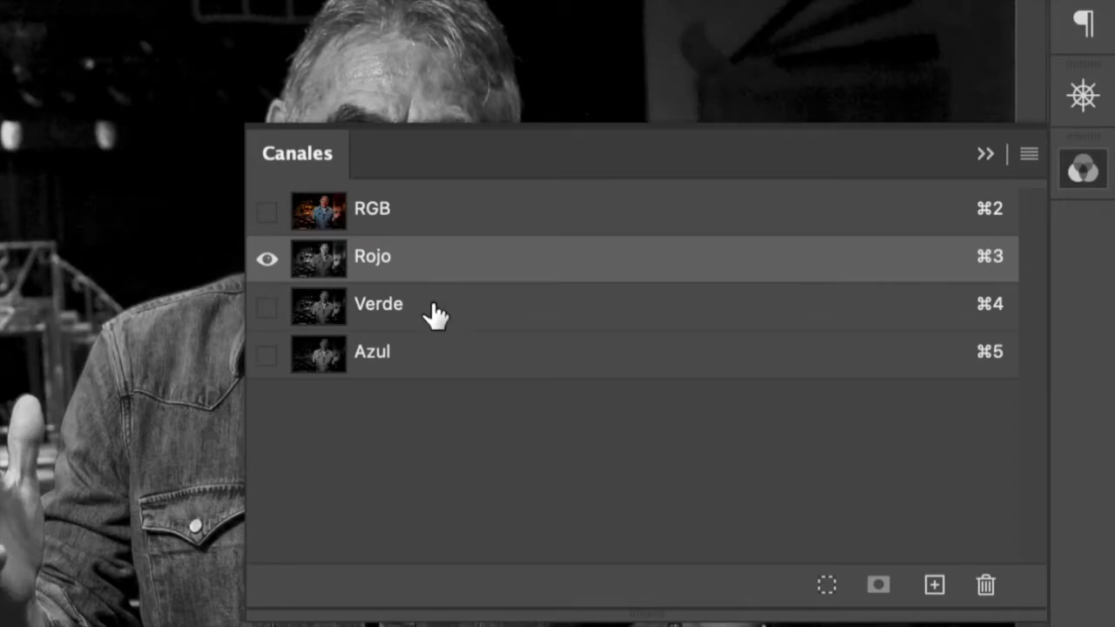
pyautogui.click(435, 312)
pyautogui.click(437, 355)
pyautogui.click(444, 277)
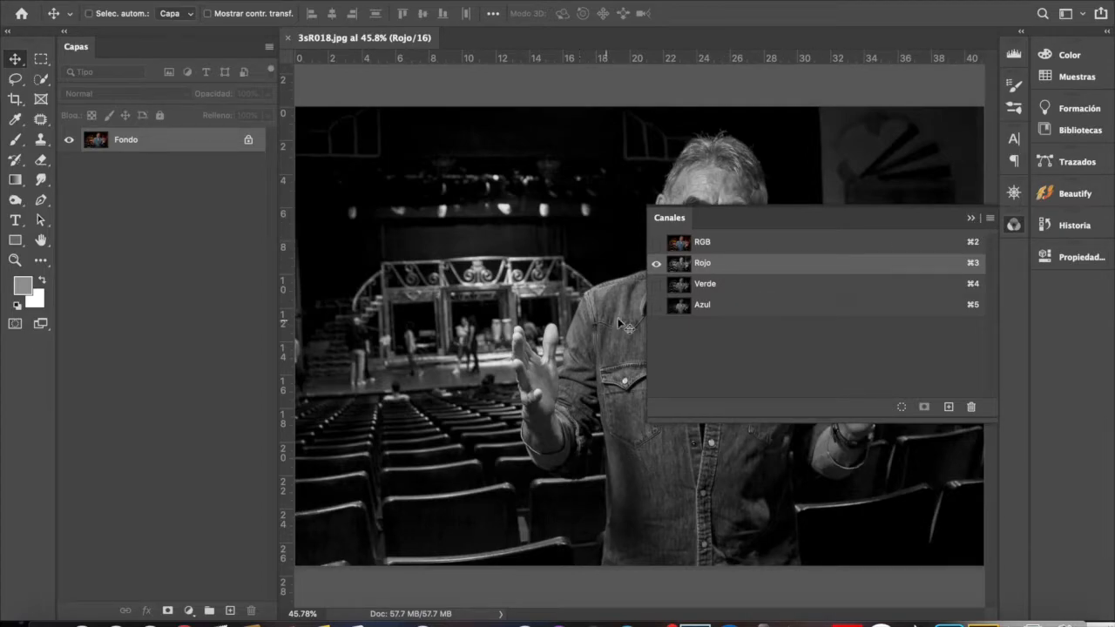
pyautogui.click(743, 285)
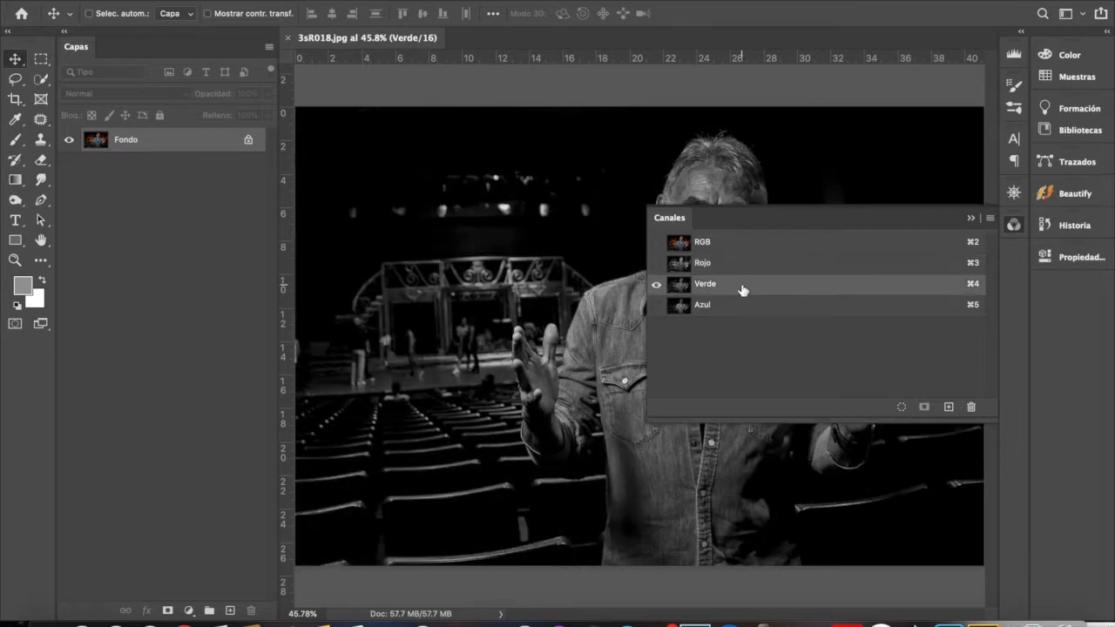
pyautogui.click(740, 305)
pyautogui.click(734, 271)
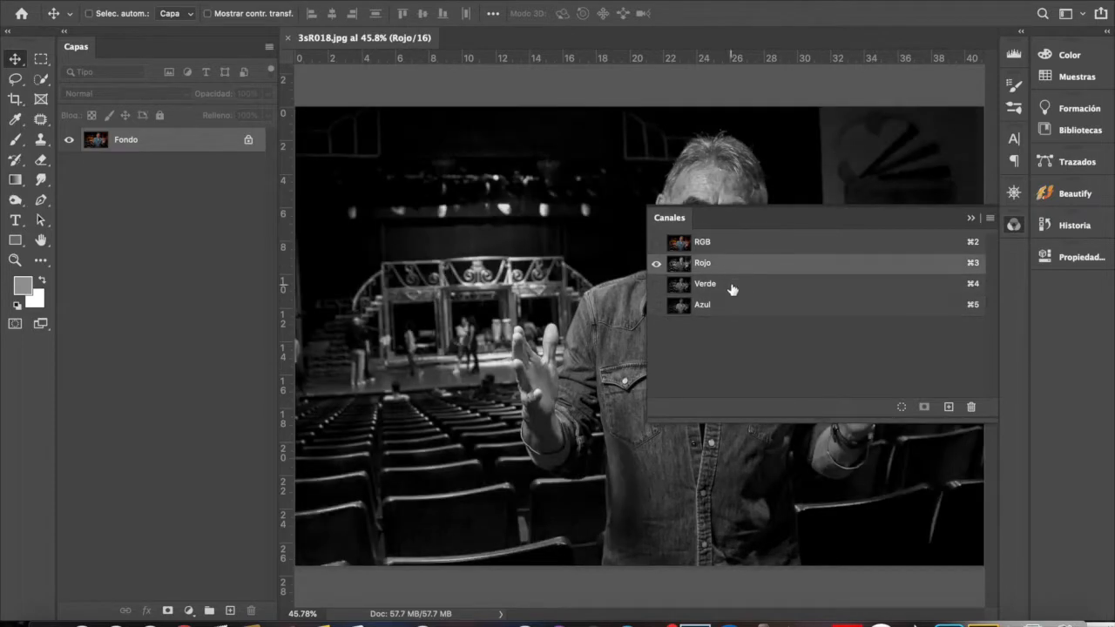
pyautogui.click(733, 288)
pyautogui.click(730, 307)
# Step: Move the channel list off the man and compare the individual colour channels again, ending on the RGB composite
pyautogui.moveTo(678, 225); pyautogui.dragTo(135, 232)
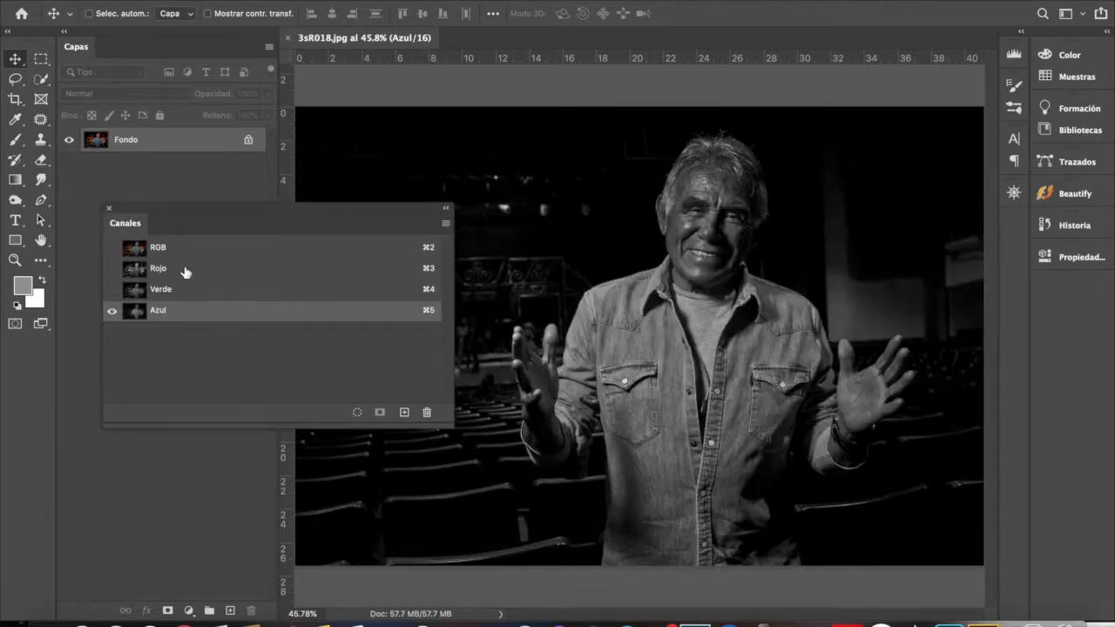
pyautogui.click(184, 271)
pyautogui.moveTo(201, 206); pyautogui.dragTo(146, 181)
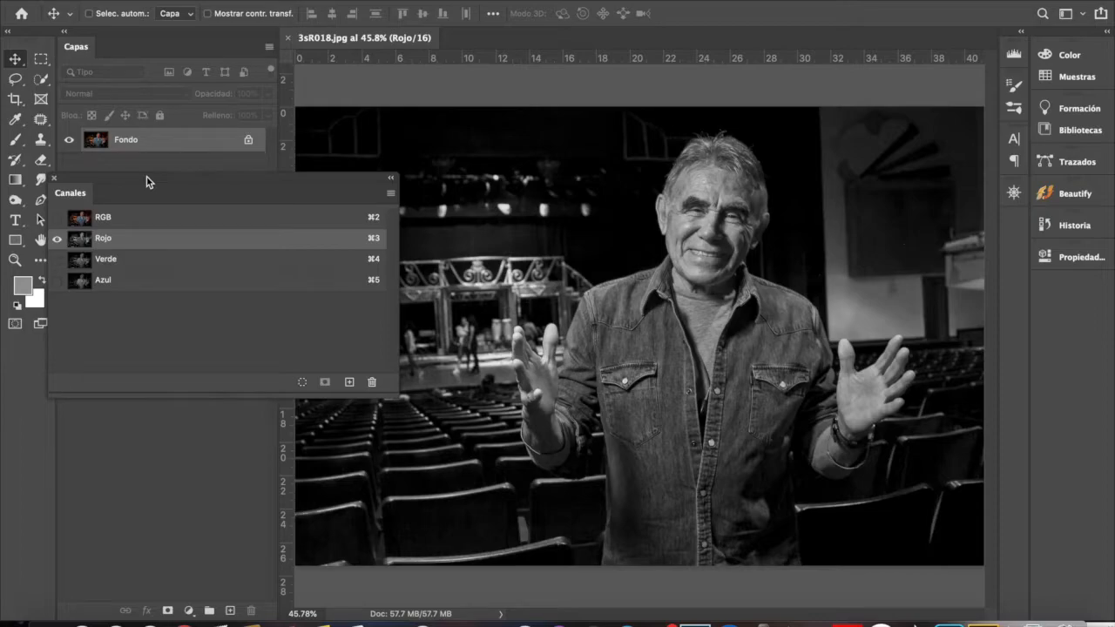
pyautogui.click(149, 266)
pyautogui.click(149, 284)
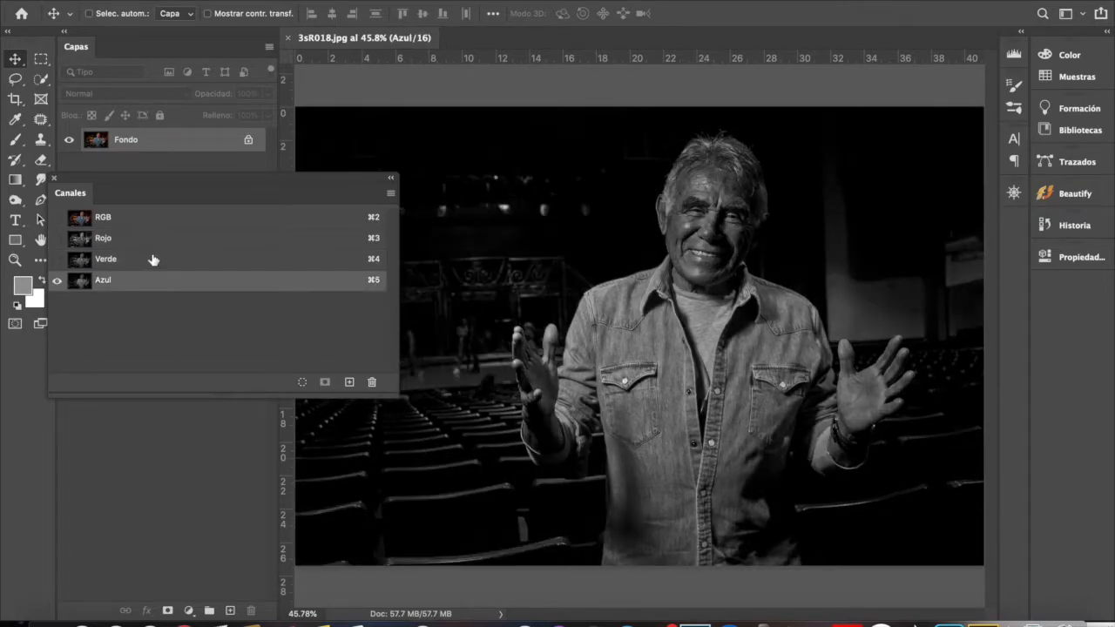
pyautogui.click(153, 253)
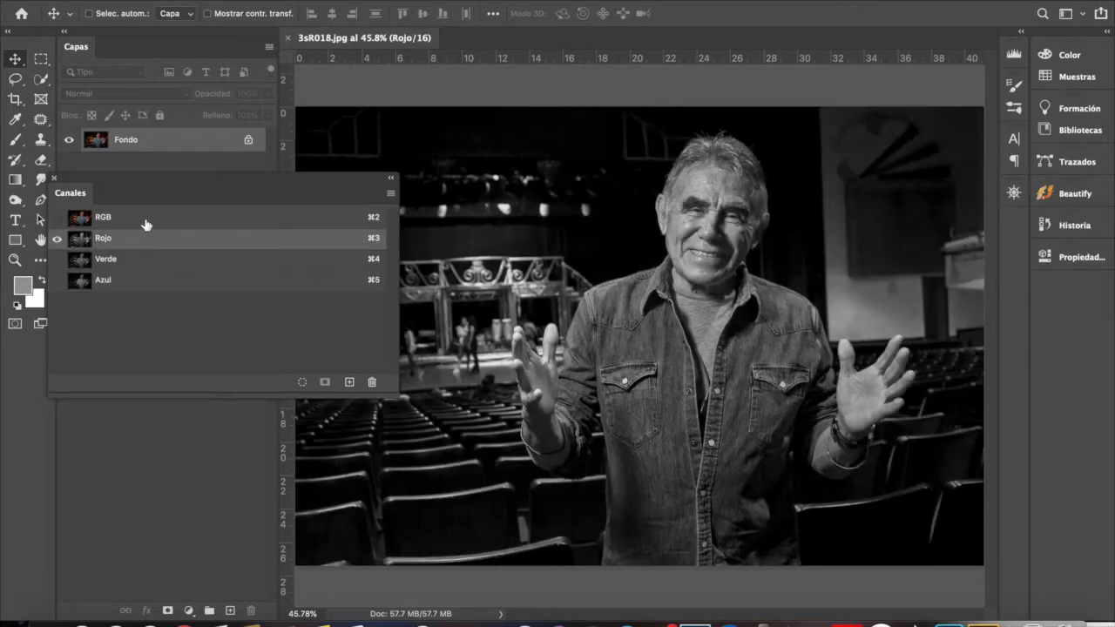
pyautogui.click(145, 221)
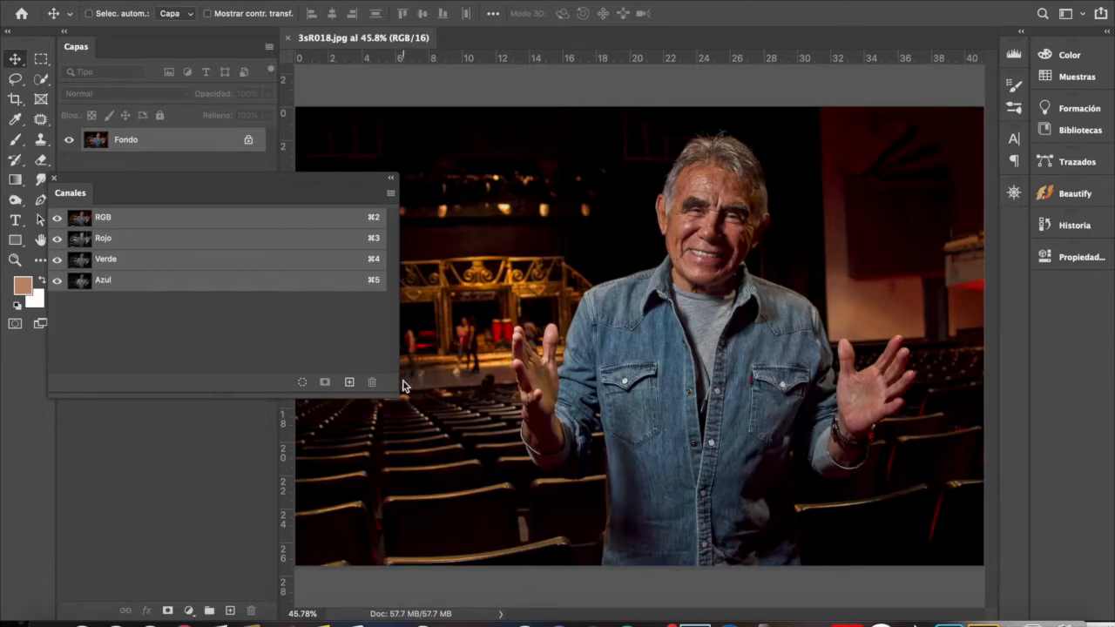
# Step: Narrow the channel list to uncover the photo and convert the image from RGB to Lab colour mode
pyautogui.moveTo(396, 389); pyautogui.dragTo(295, 393)
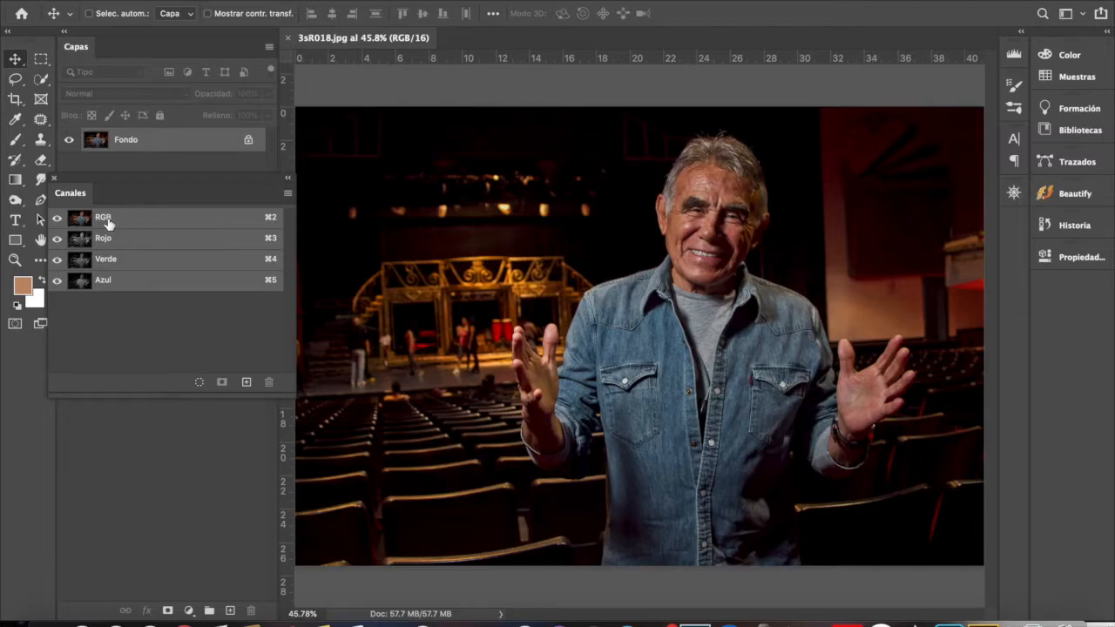
pyautogui.click(231, 0)
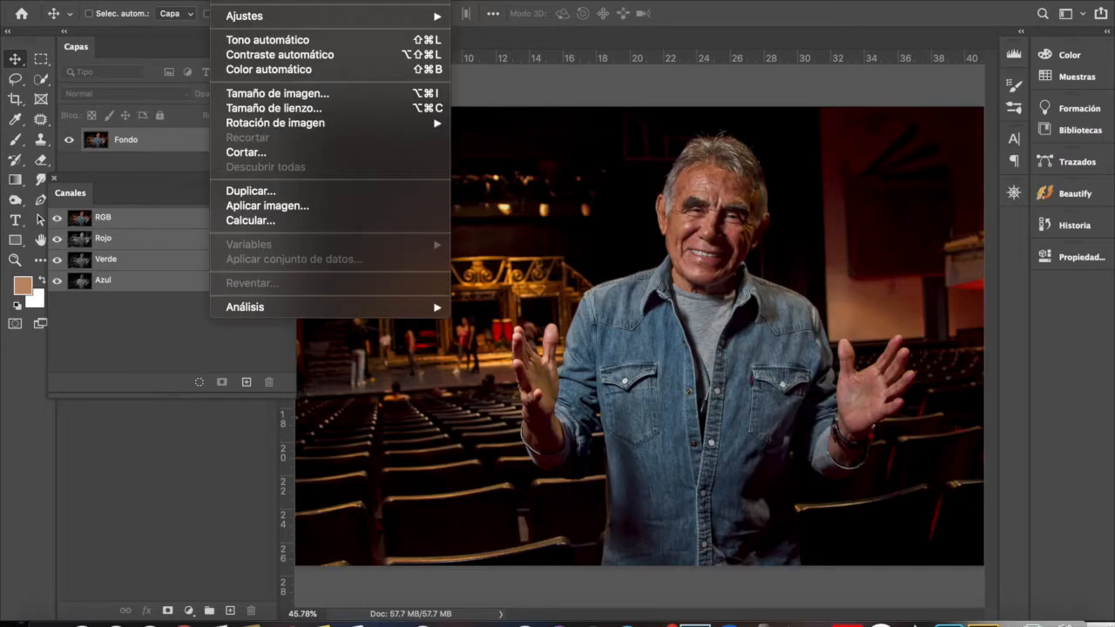
pyautogui.moveTo(262, 0)
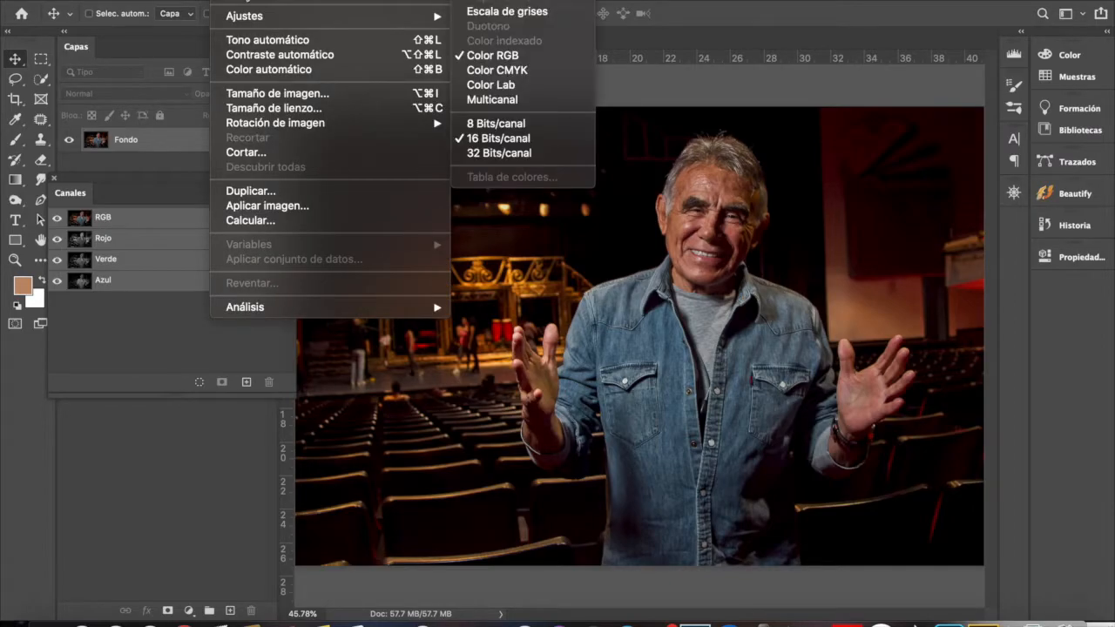
pyautogui.click(562, 85)
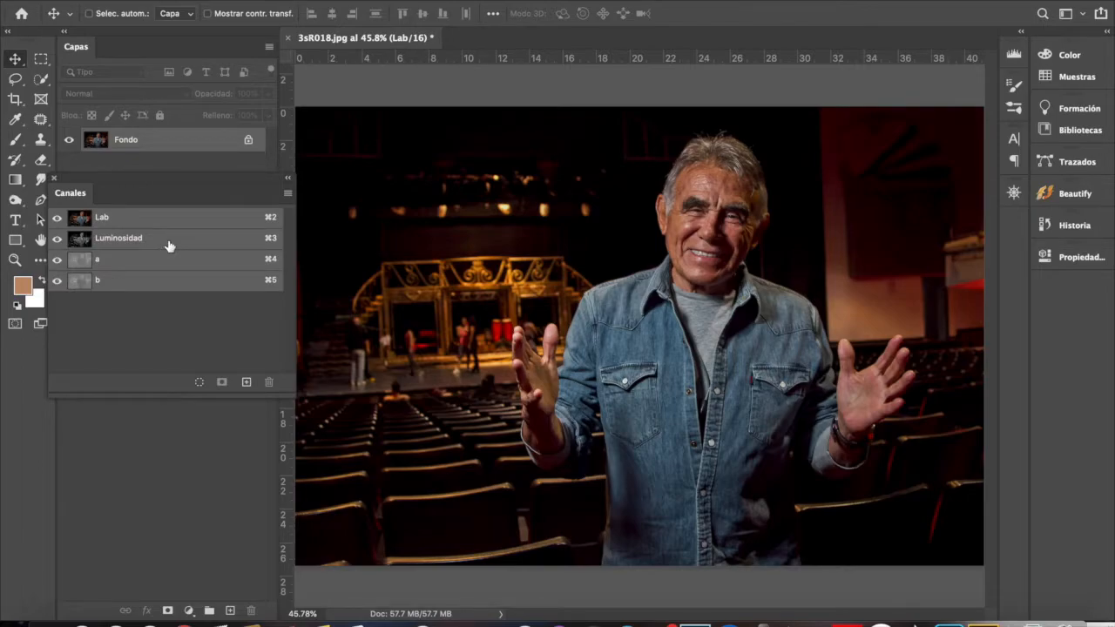
# Step: Examine the Luminosity, a and b channels of the Lab image one at a time, comparing light detail with colour information
pyautogui.click(170, 247)
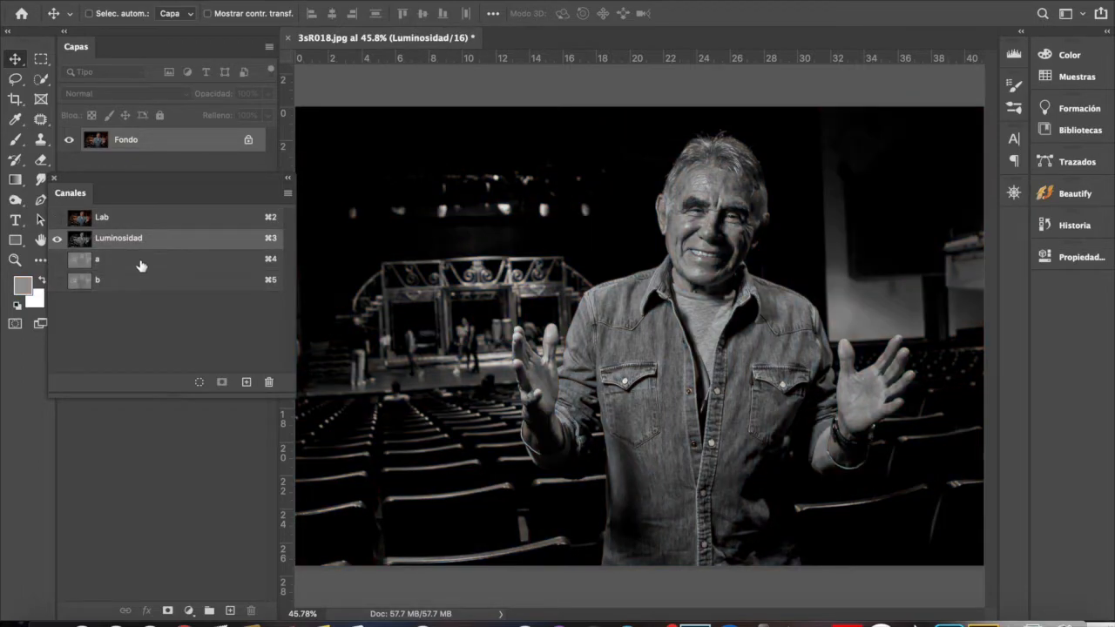
pyautogui.click(141, 263)
pyautogui.click(142, 280)
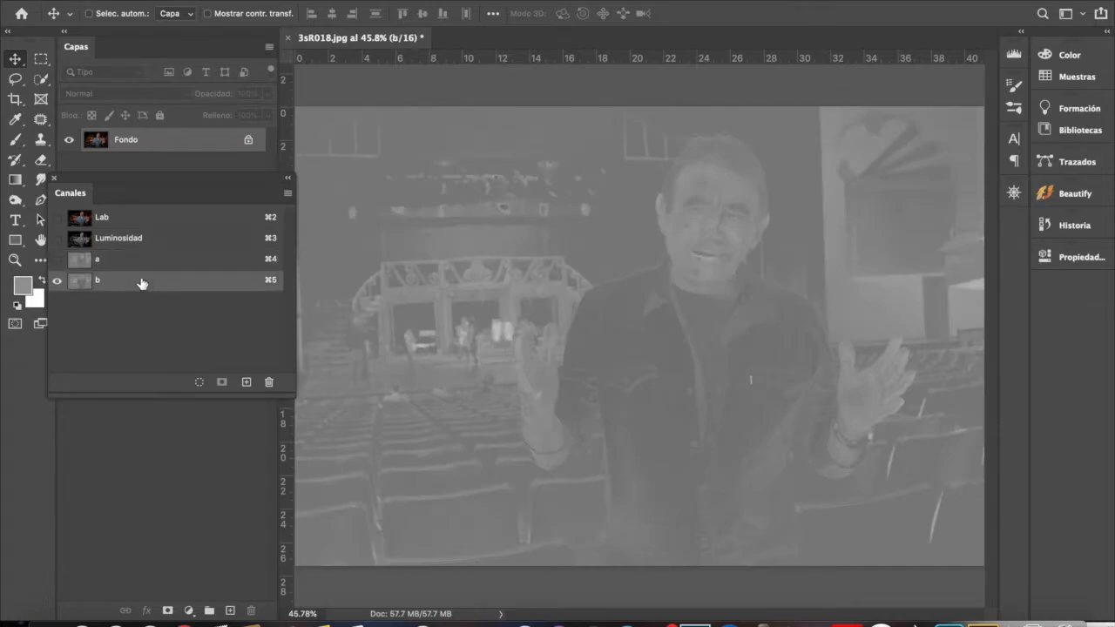
pyautogui.click(142, 261)
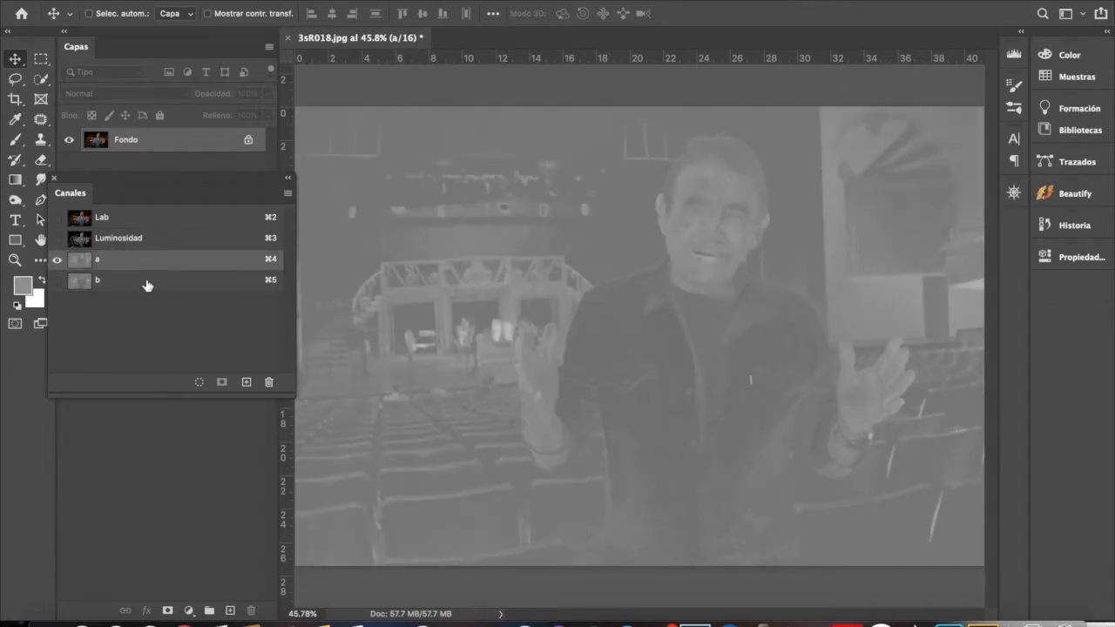
pyautogui.click(146, 276)
pyautogui.click(123, 264)
# Step: Isolate the Luminosity channel and convert the image to 16-bit greyscale from it, discarding the other channels
pyautogui.click(179, 245)
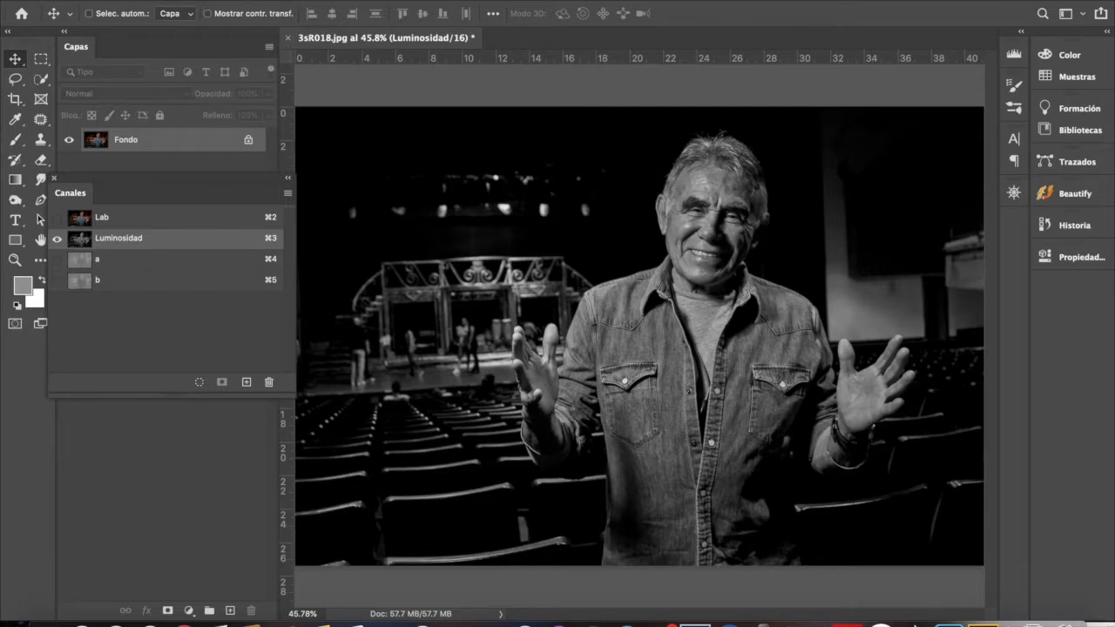
pyautogui.click(230, 1)
pyautogui.moveTo(261, 2)
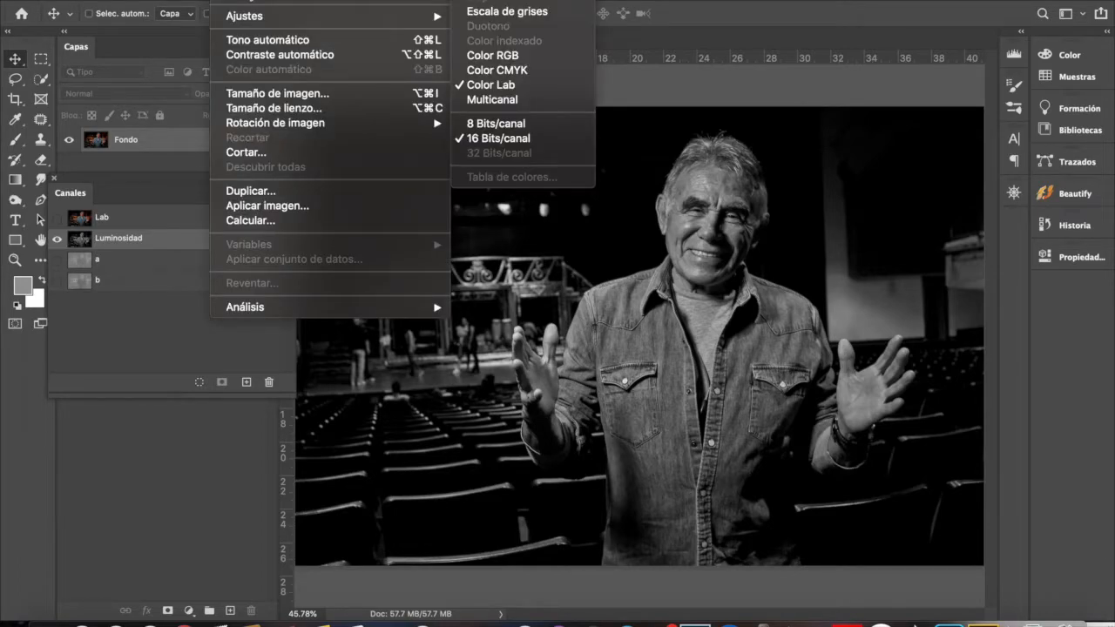
pyautogui.click(570, 14)
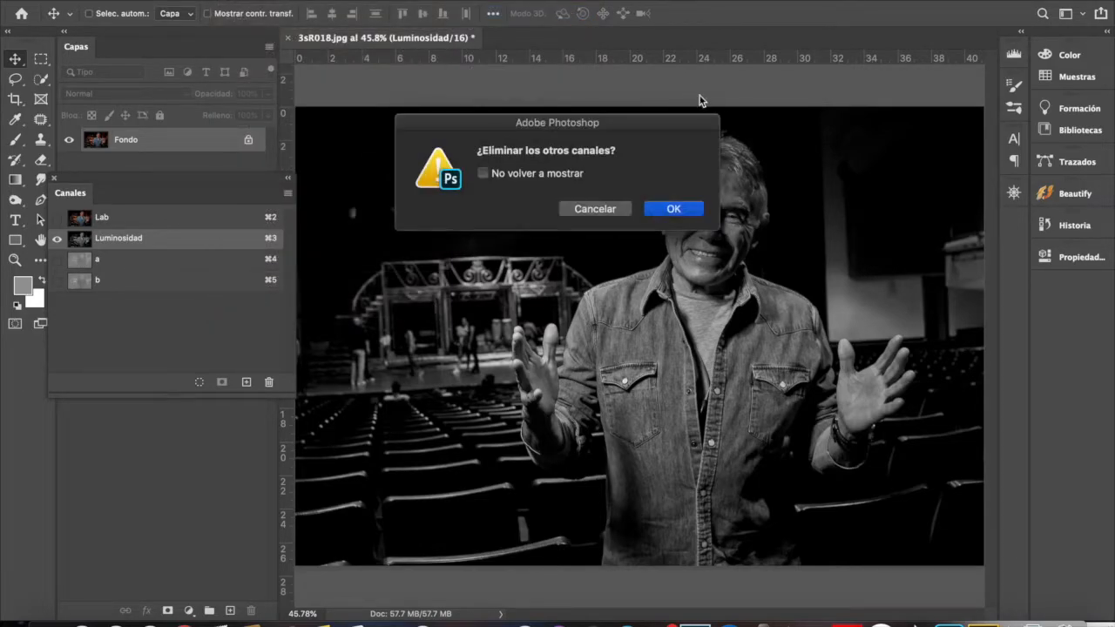
pyautogui.click(676, 214)
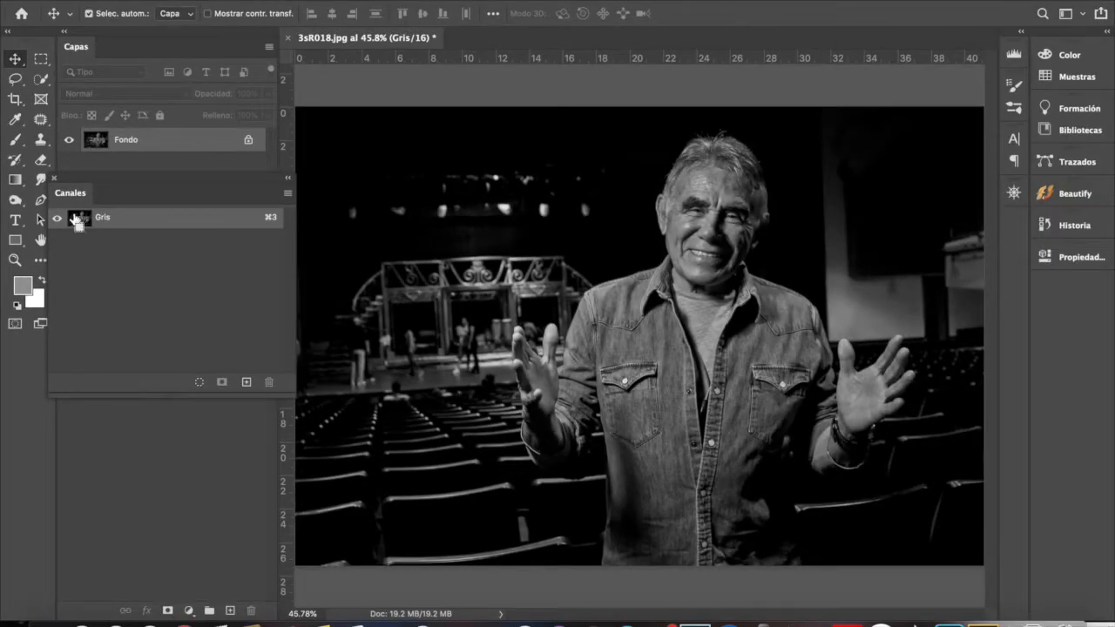
# Step: Load the grey channel's highlights as a selection and add a Curves adjustment layer masked by it
pyautogui.keyDown('super'); pyautogui.click(80, 219); pyautogui.keyUp('super')
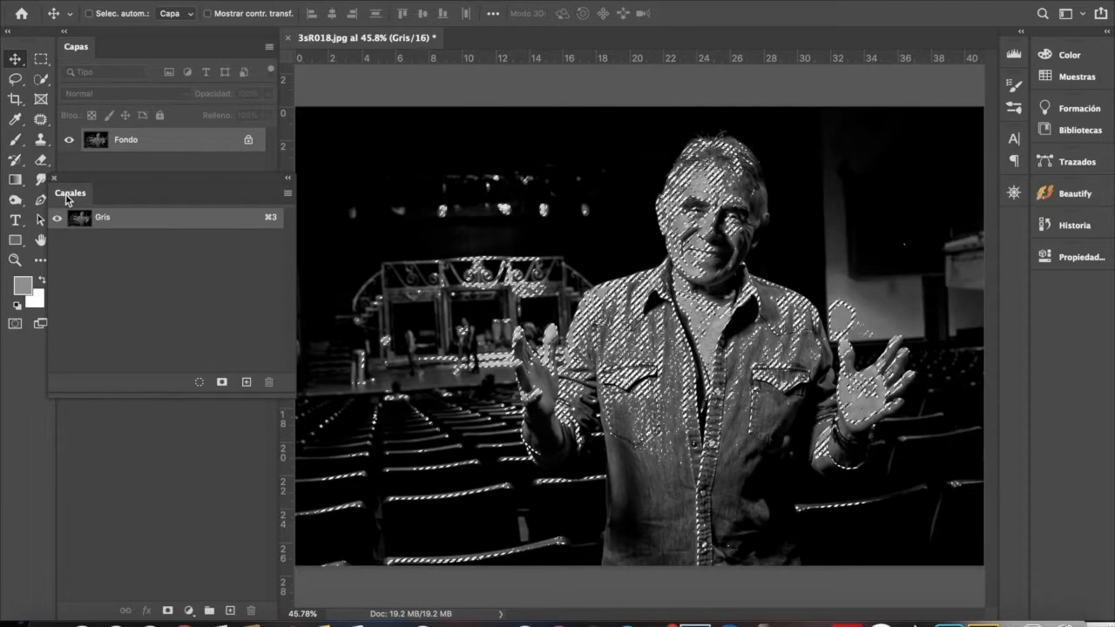
pyautogui.moveTo(69, 193); pyautogui.dragTo(1015, 228)
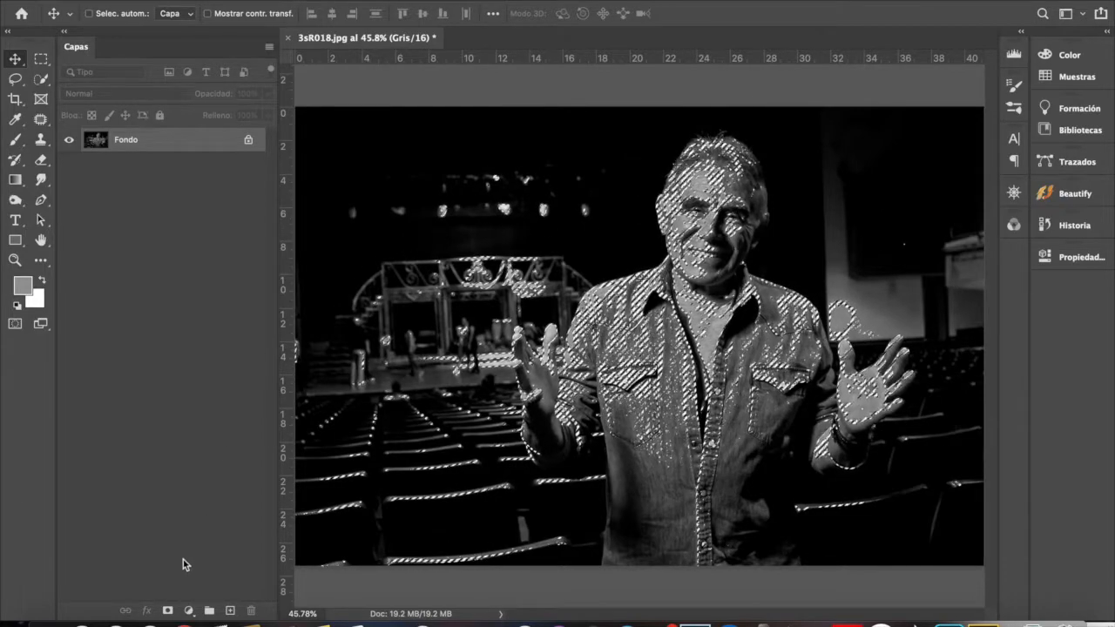
pyautogui.click(188, 610)
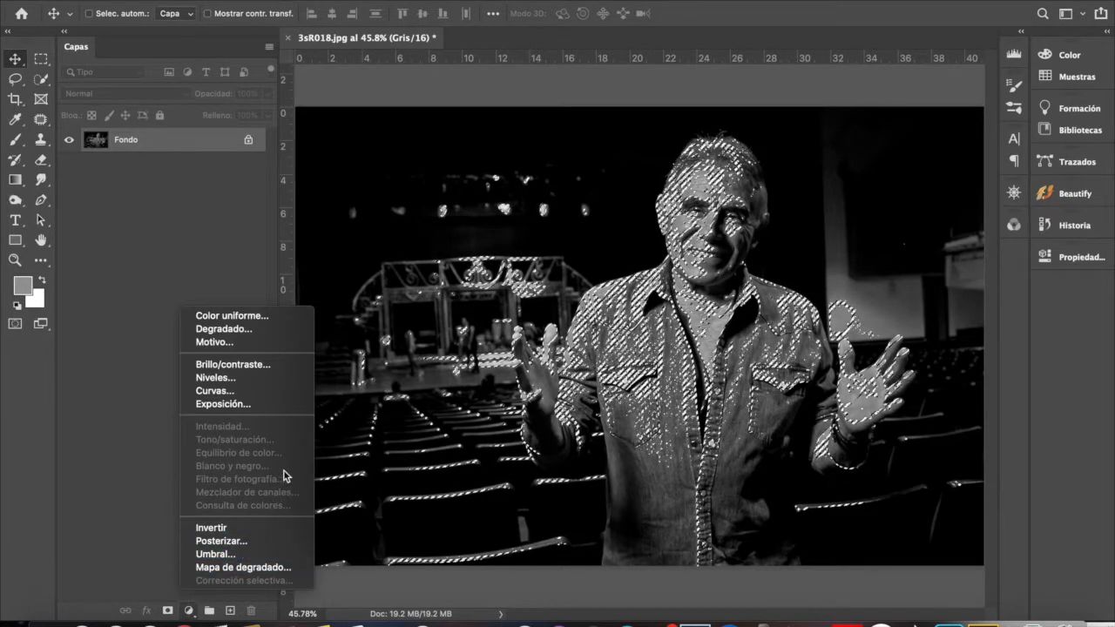
pyautogui.click(281, 391)
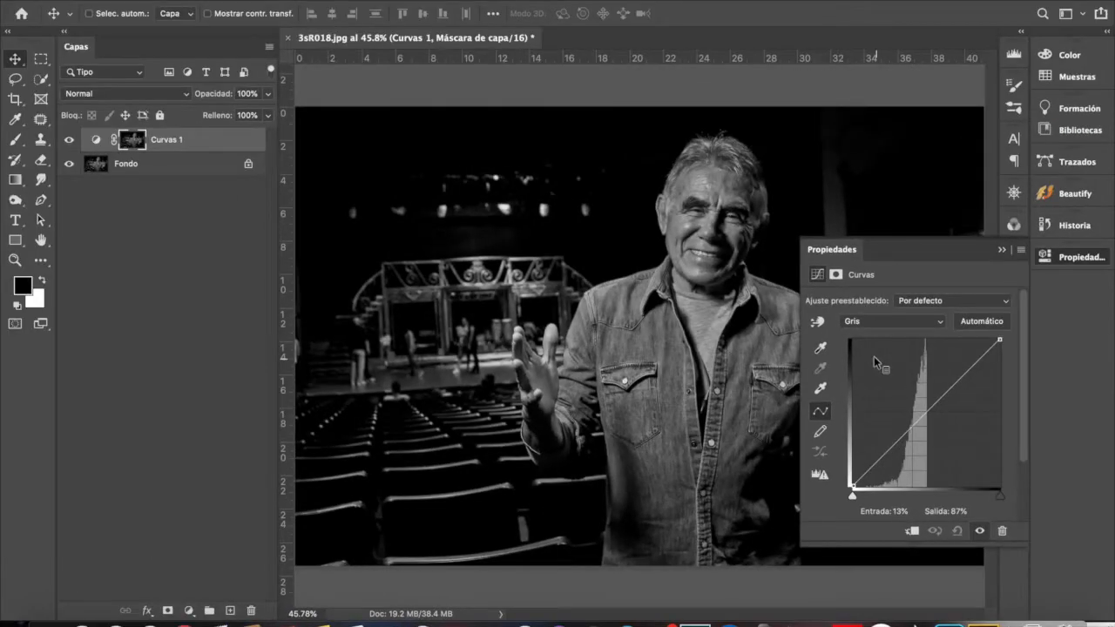
pyautogui.click(1002, 250)
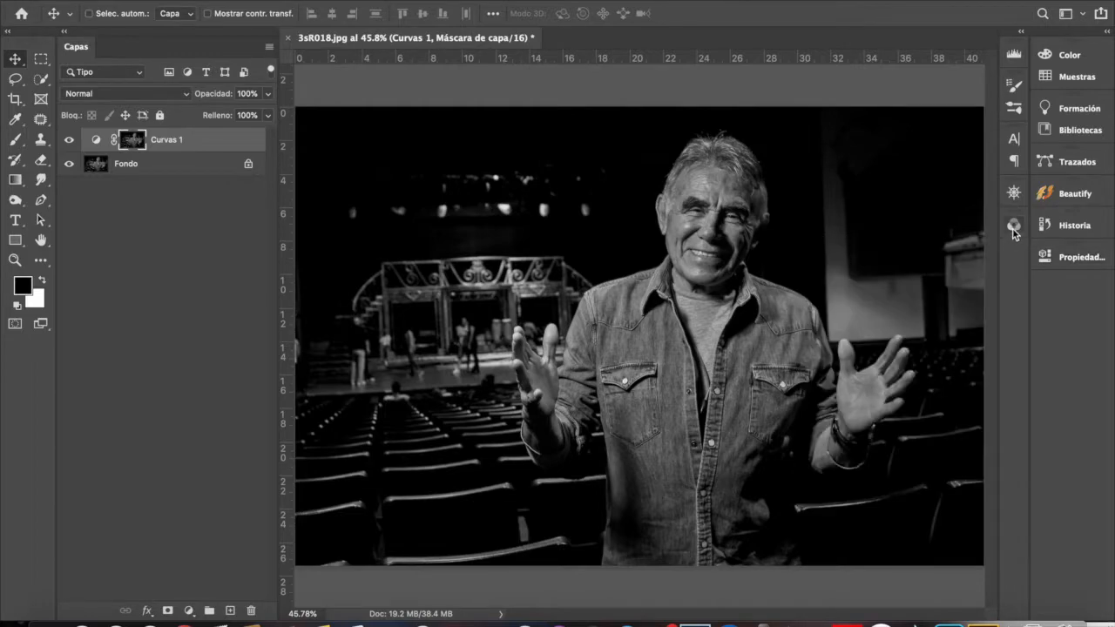
# Step: Load the grey channel as a selection again from the background layer, invert it and add a second Curves layer masked to the shadows
pyautogui.click(137, 172)
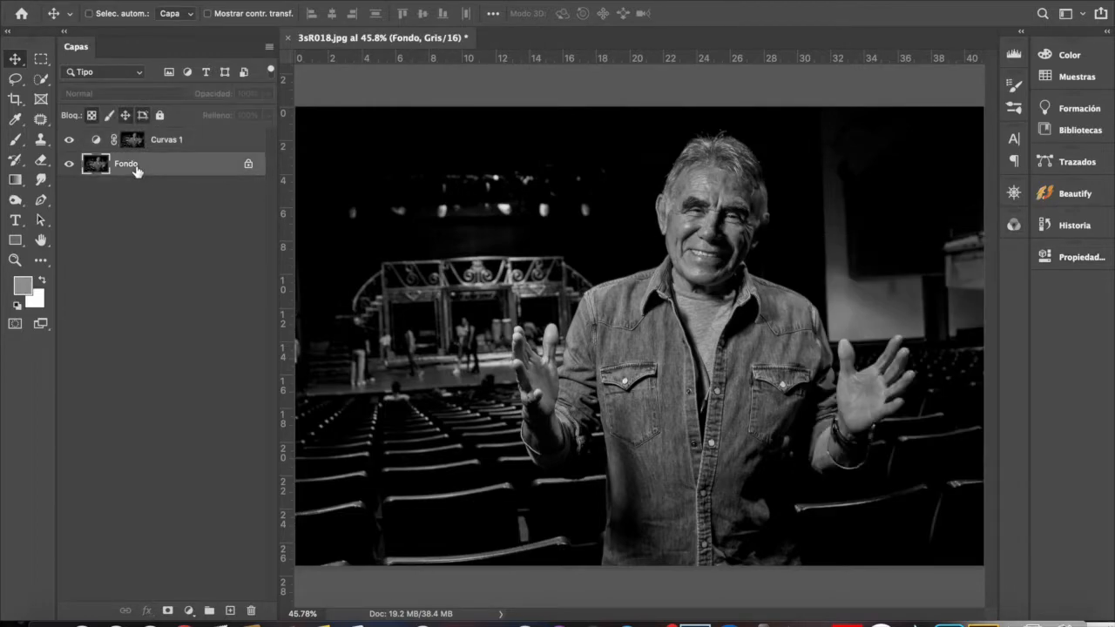
pyautogui.click(1013, 232)
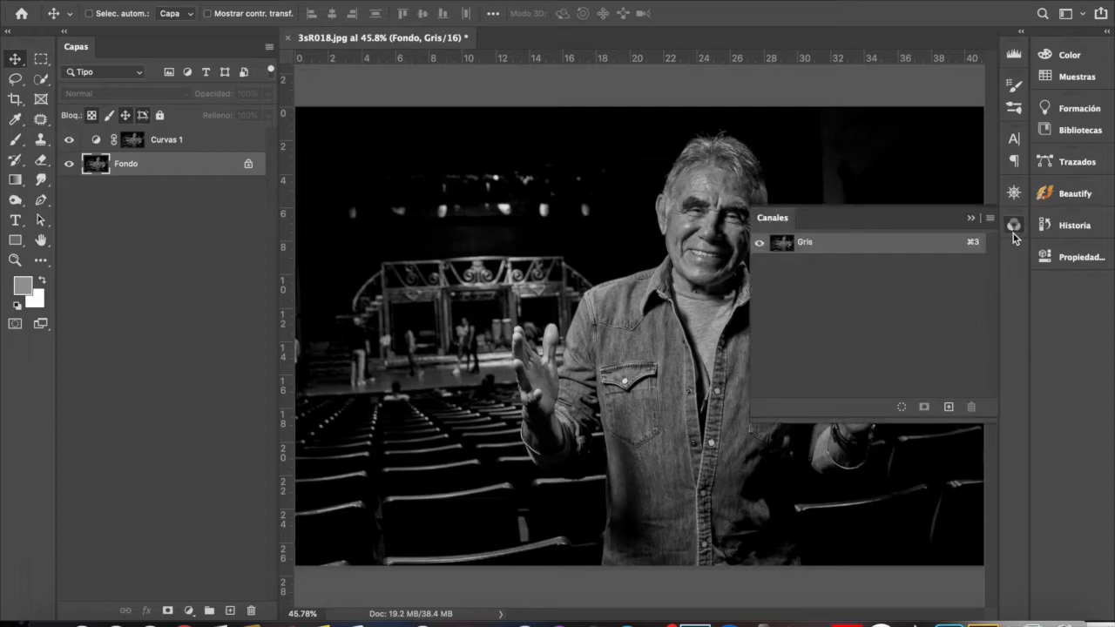
pyautogui.keyDown('super'); pyautogui.click(783, 244); pyautogui.keyUp('super')
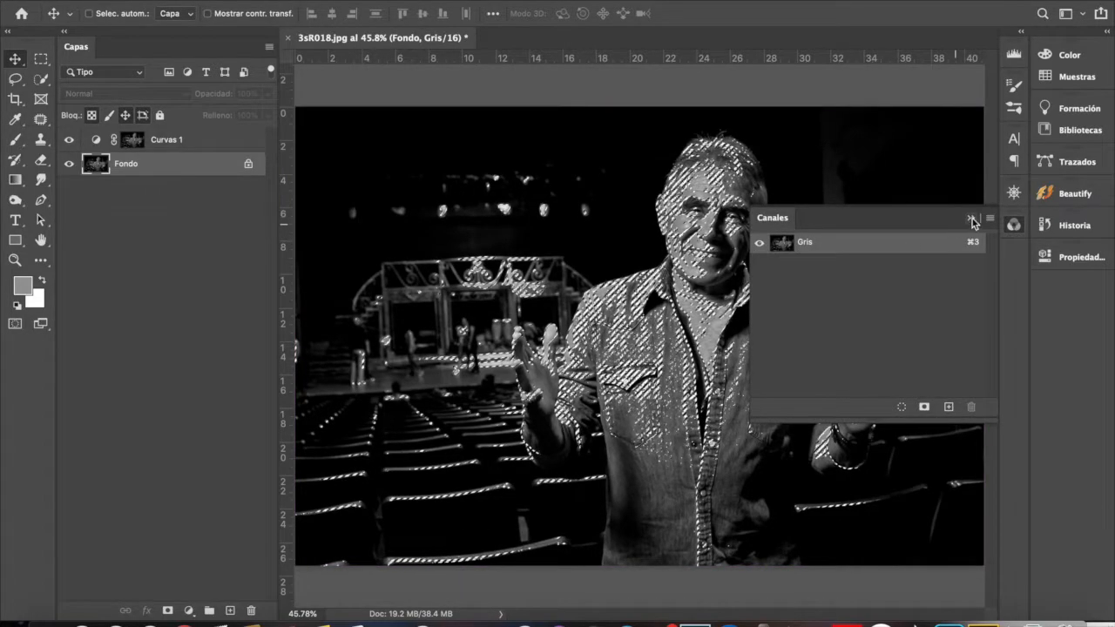
pyautogui.click(972, 218)
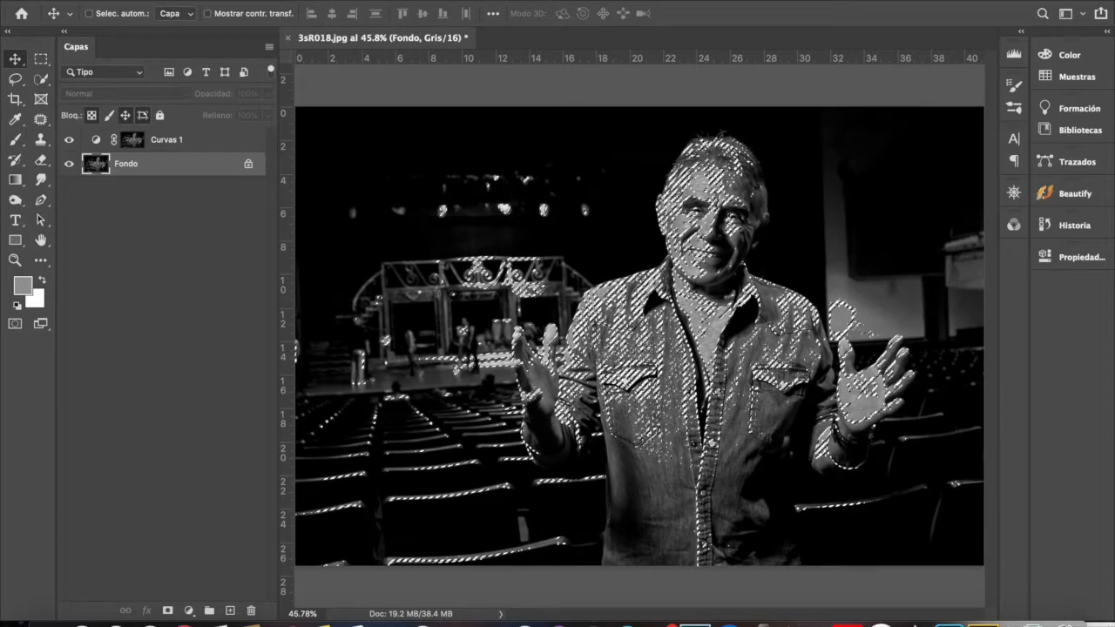
pyautogui.click(374, 1)
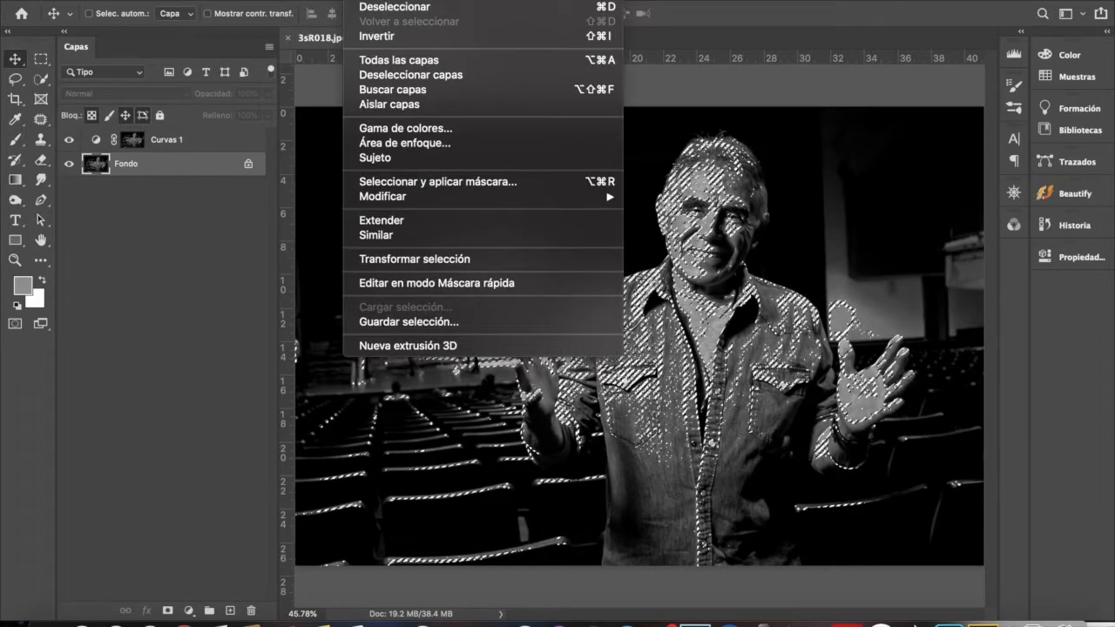
pyautogui.click(398, 36)
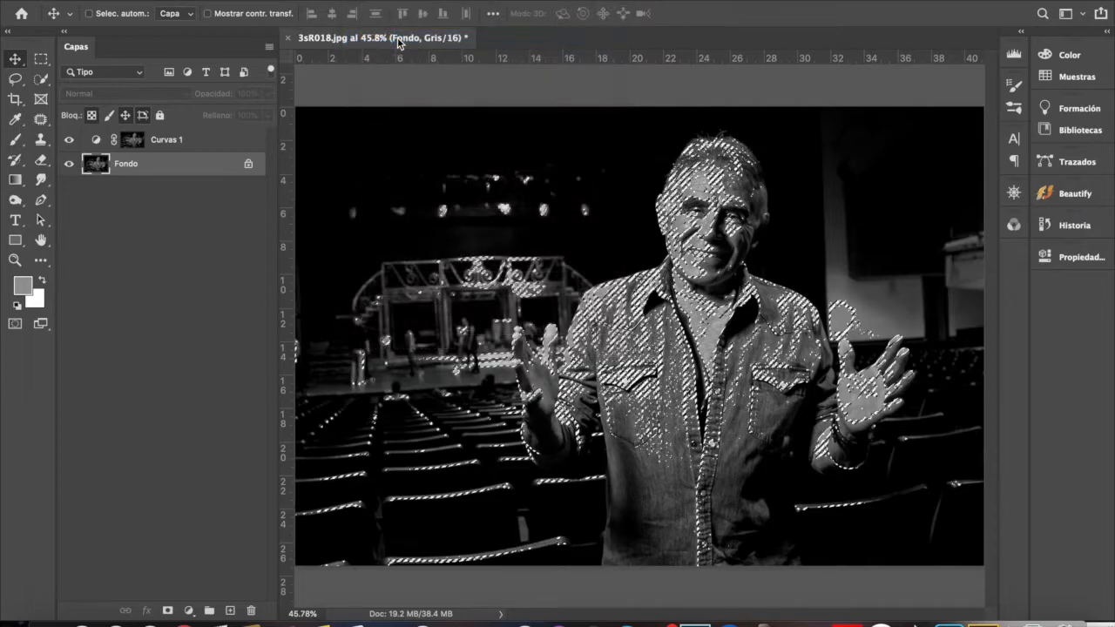
pyautogui.click(189, 611)
pyautogui.click(224, 393)
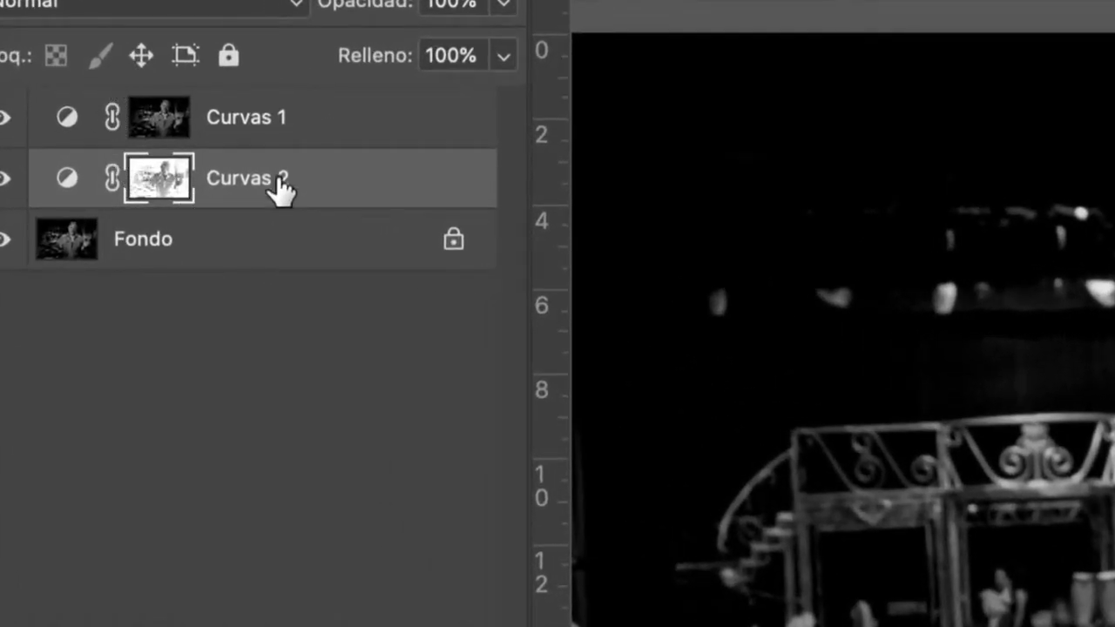
# Step: Rename the Curves layer with the inverted mask as sombras and the other Curves layer as luz
pyautogui.doubleClick(243, 178)
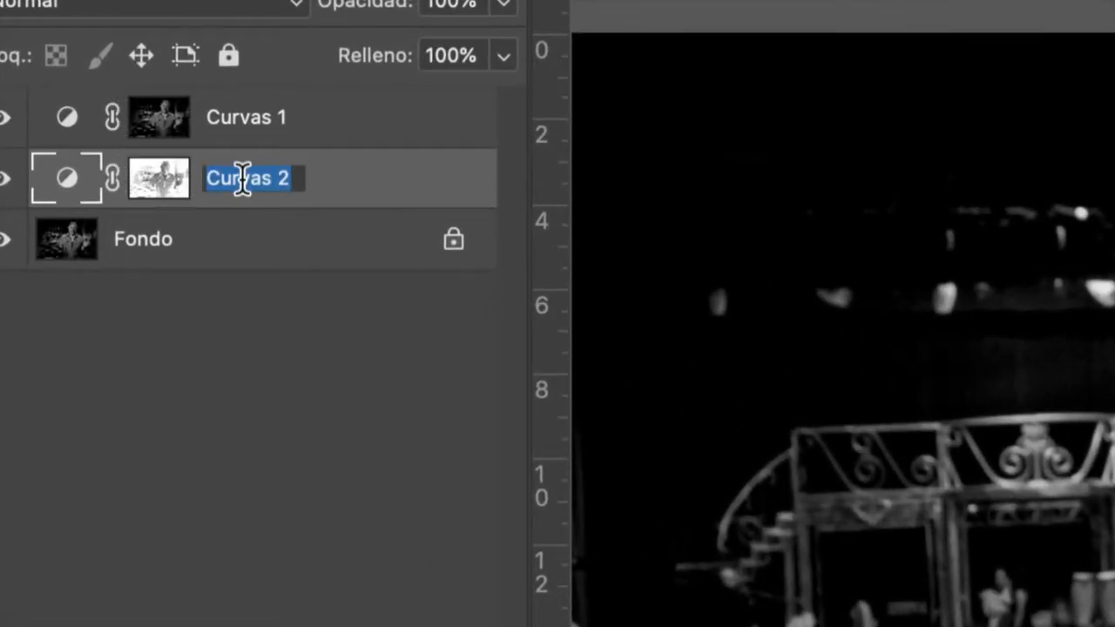
pyautogui.write('sombras')
pyautogui.press('Return')
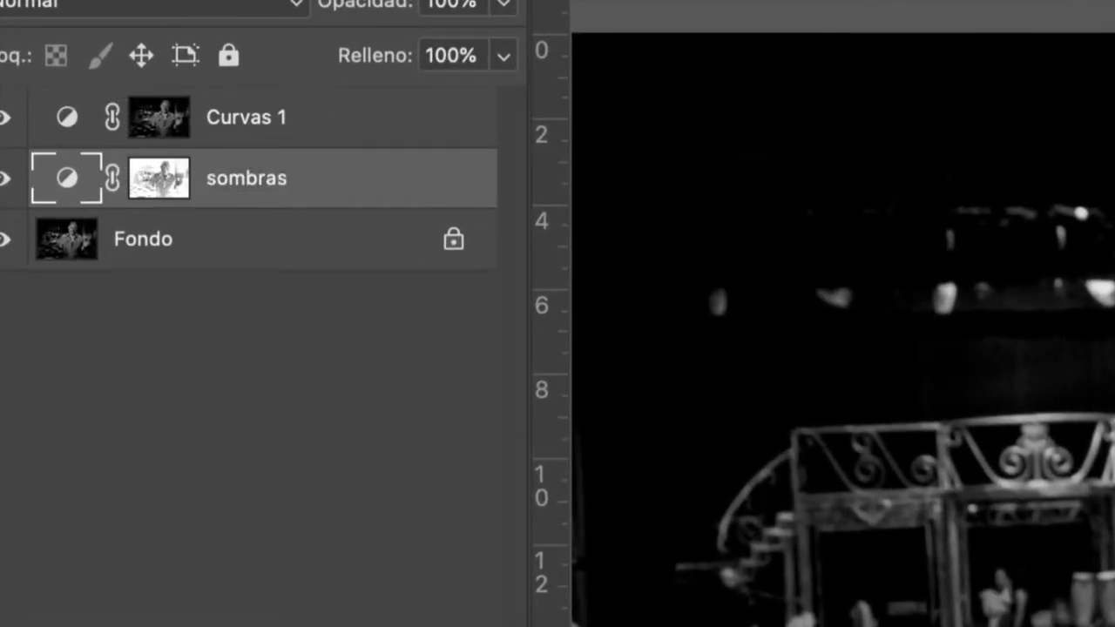
pyautogui.doubleClick(226, 117)
pyautogui.write('luz')
pyautogui.press('Return')
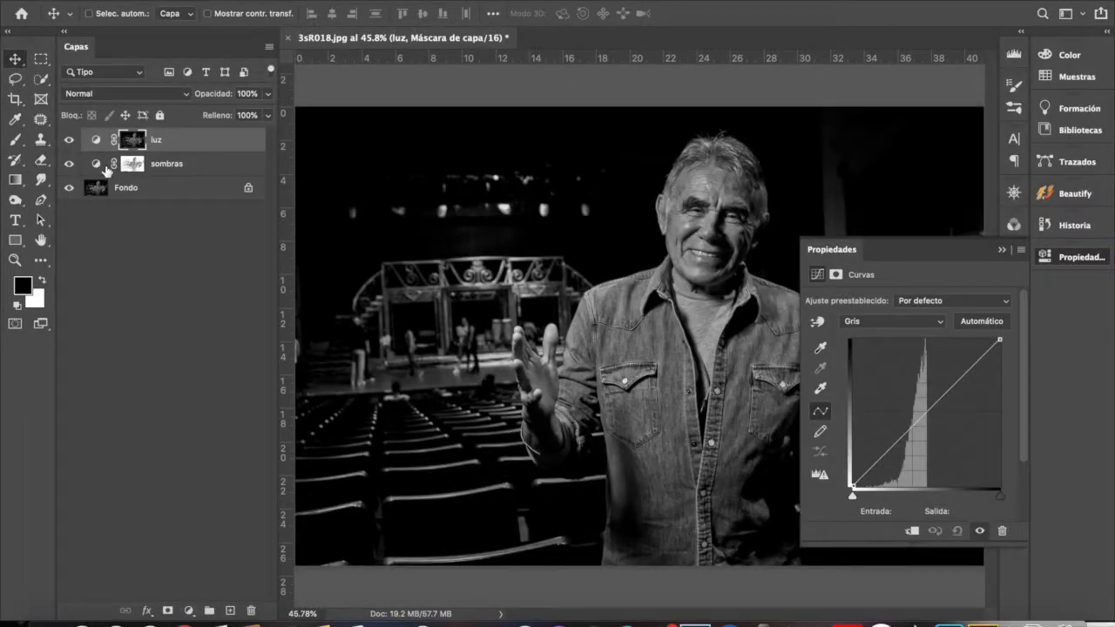
# Step: Move the curve properties off the photo and darken the luz curve with three lower points, one at input 41, output 36
pyautogui.click(99, 166)
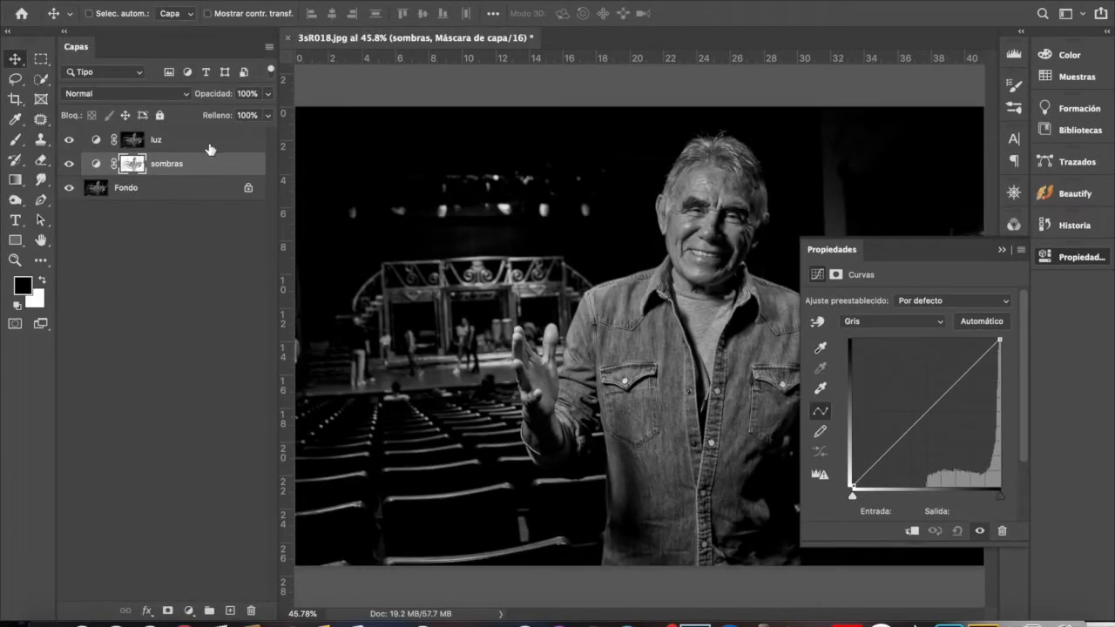
pyautogui.click(209, 148)
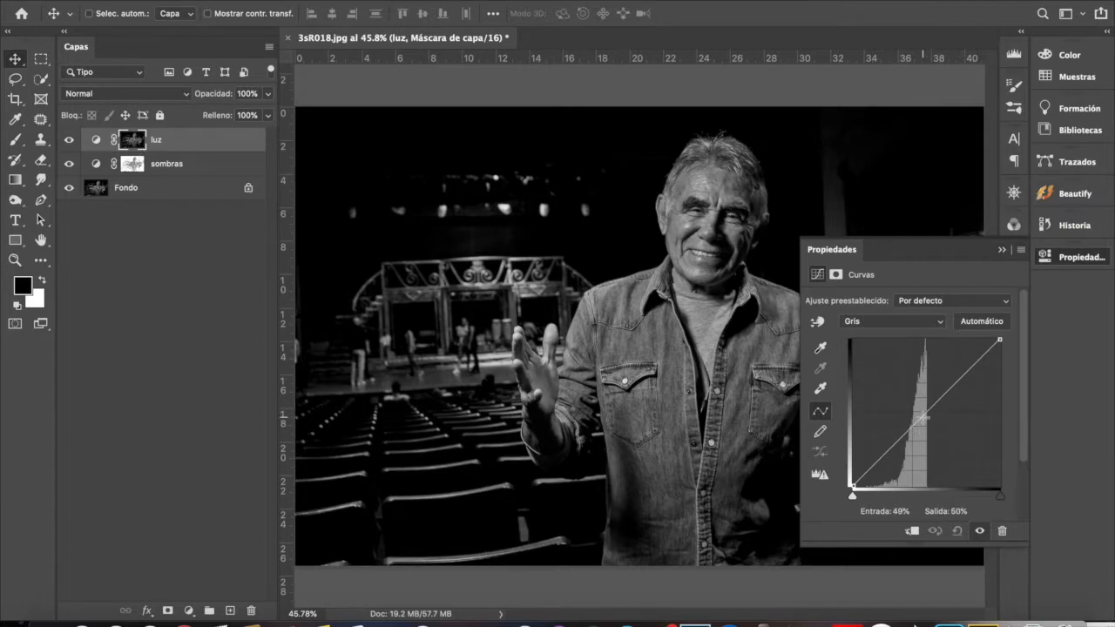
pyautogui.moveTo(872, 264); pyautogui.dragTo(98, 236)
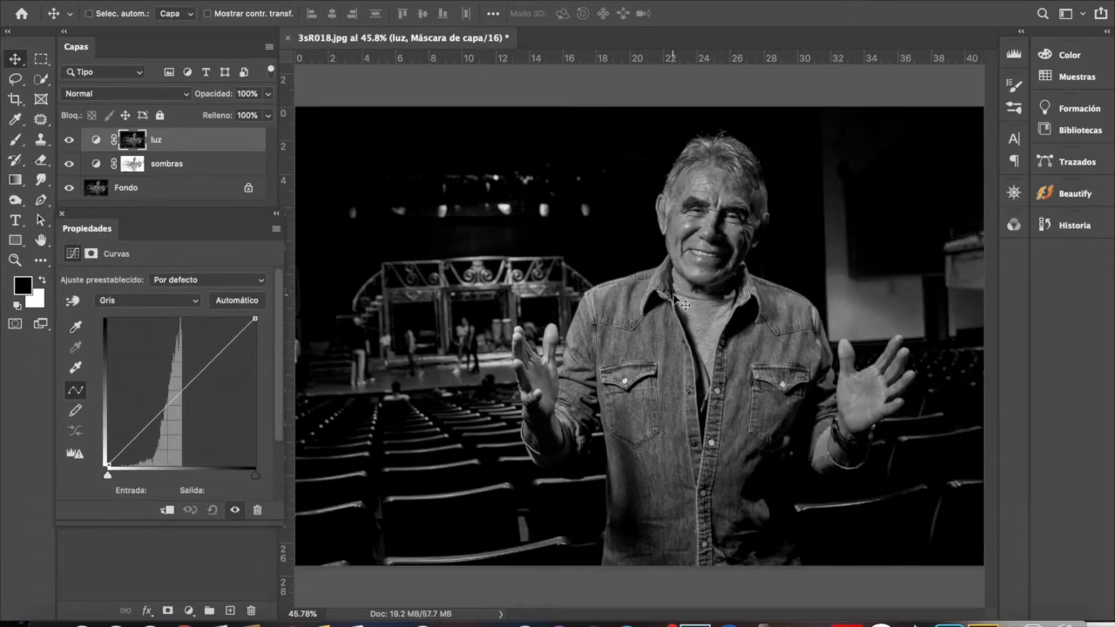
pyautogui.moveTo(145, 425); pyautogui.dragTo(168, 411)
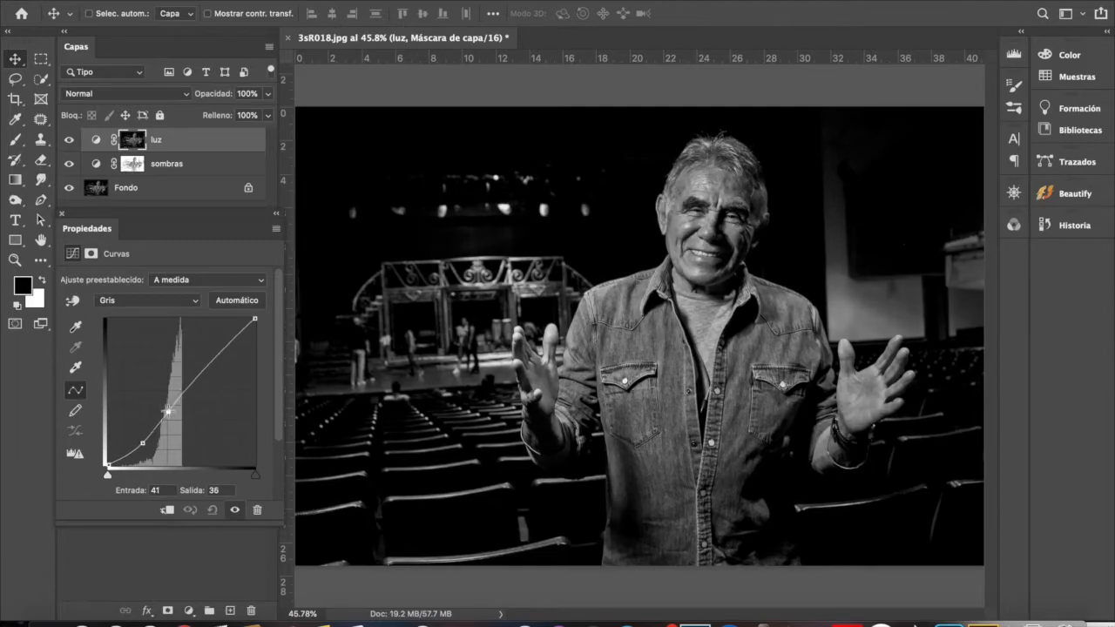
pyautogui.moveTo(128, 453); pyautogui.dragTo(128, 457)
# Step: Shape the sombras curve with three points, raising its upper part and placing one point at input 55, output 57
pyautogui.click(96, 166)
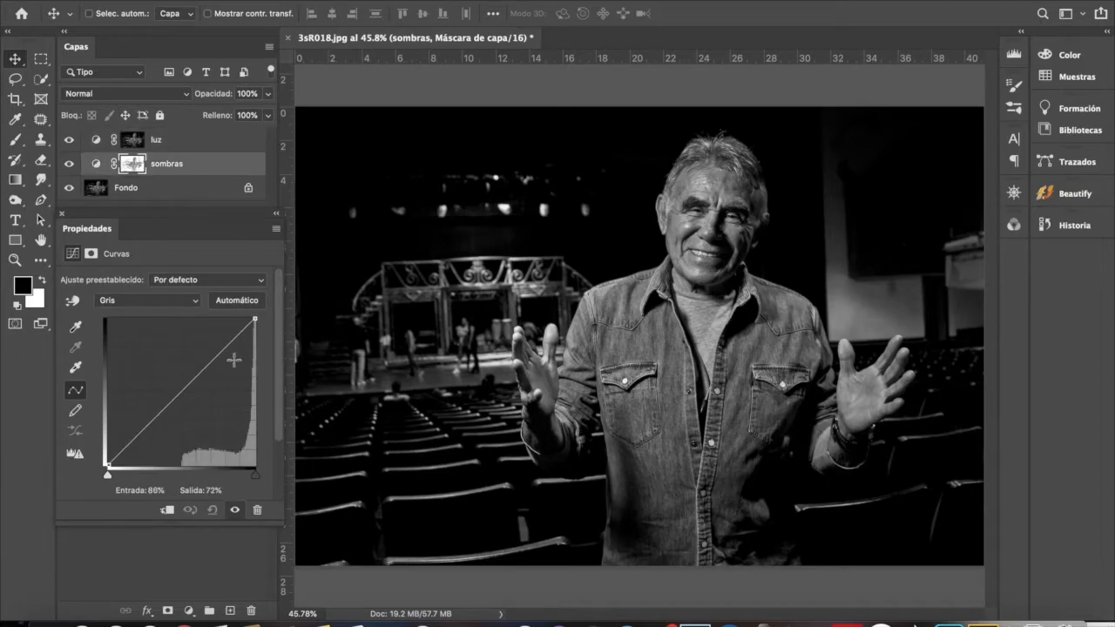
pyautogui.moveTo(213, 361); pyautogui.dragTo(189, 382)
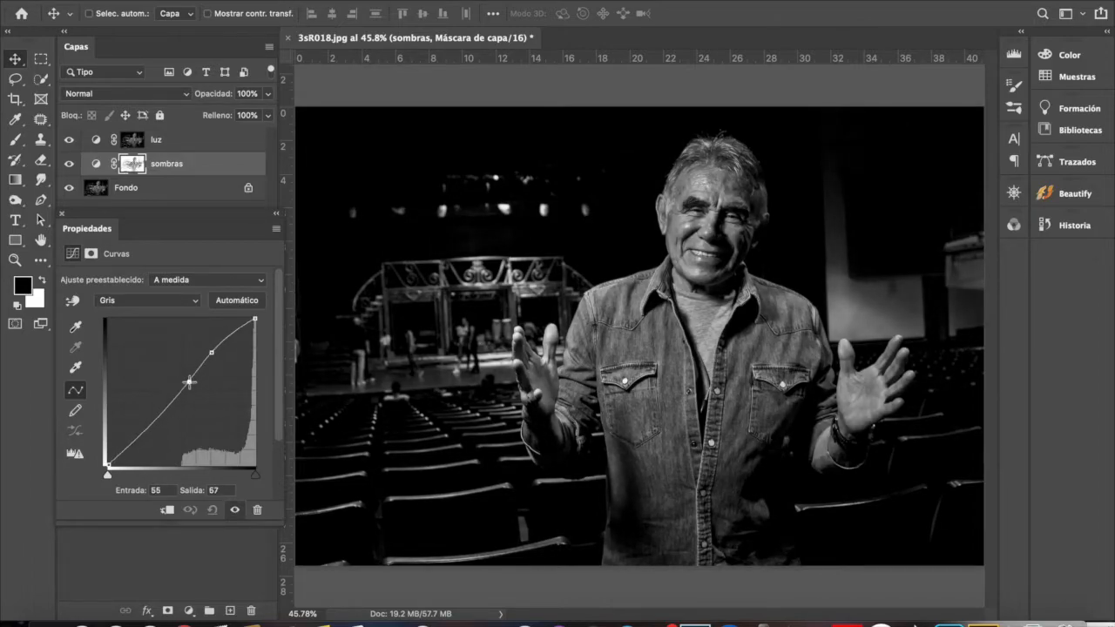
pyautogui.click(235, 330)
# Step: Compare the photo with the luz and sombras layers each hidden and shown to judge their effect
pyautogui.click(202, 148)
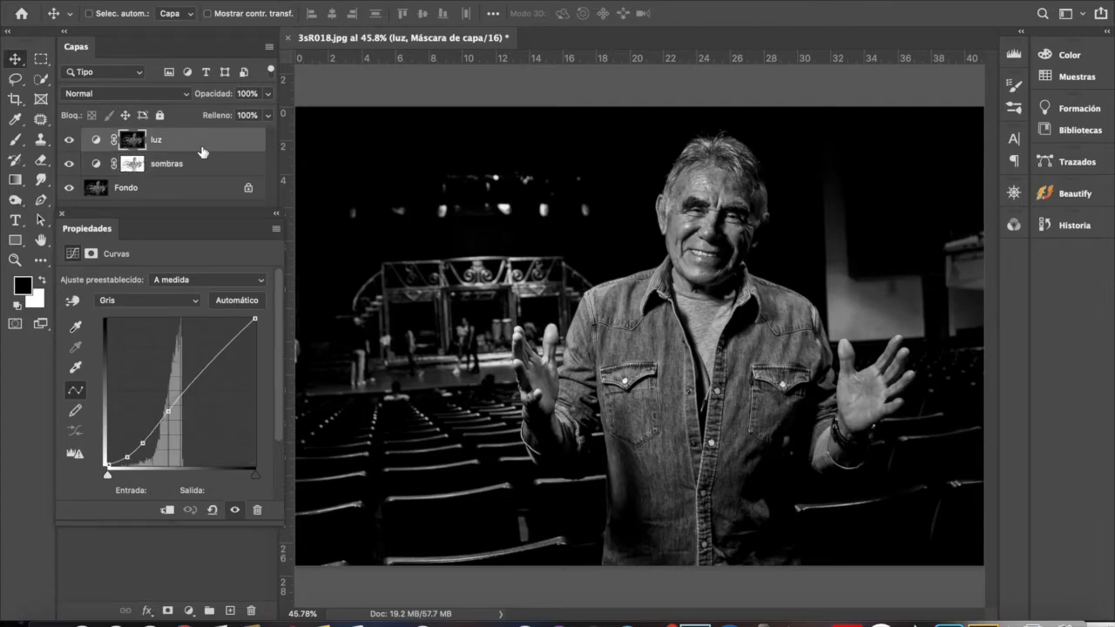
pyautogui.click(70, 142)
pyautogui.click(69, 142)
pyautogui.click(69, 143)
pyautogui.click(70, 165)
pyautogui.click(69, 165)
pyautogui.click(69, 164)
pyautogui.click(70, 165)
pyautogui.click(70, 142)
# Step: Remove the two lowest points from the luz curve and set the remaining one to input 27, output 13
pyautogui.moveTo(145, 438); pyautogui.dragTo(47, 441)
pyautogui.click(127, 457)
pyautogui.moveTo(127, 457); pyautogui.dragTo(33, 457)
pyautogui.moveTo(170, 416); pyautogui.dragTo(148, 447)
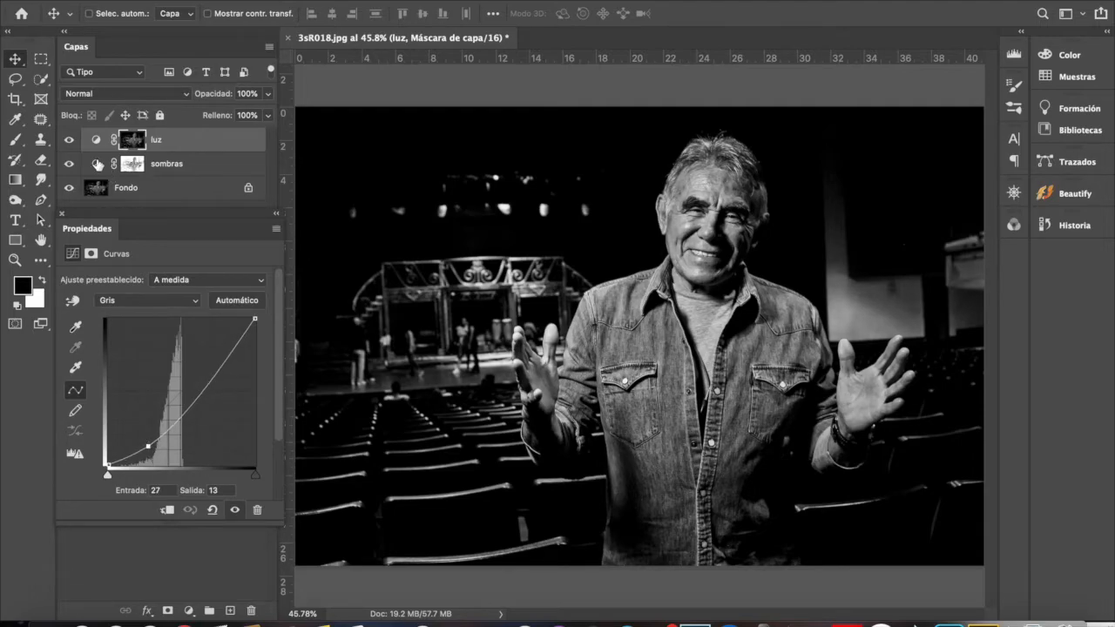
# Step: Reduce the sombras curve to one point at input 70, output 80, and put the curve properties away, ending on the luz layer
pyautogui.click(97, 164)
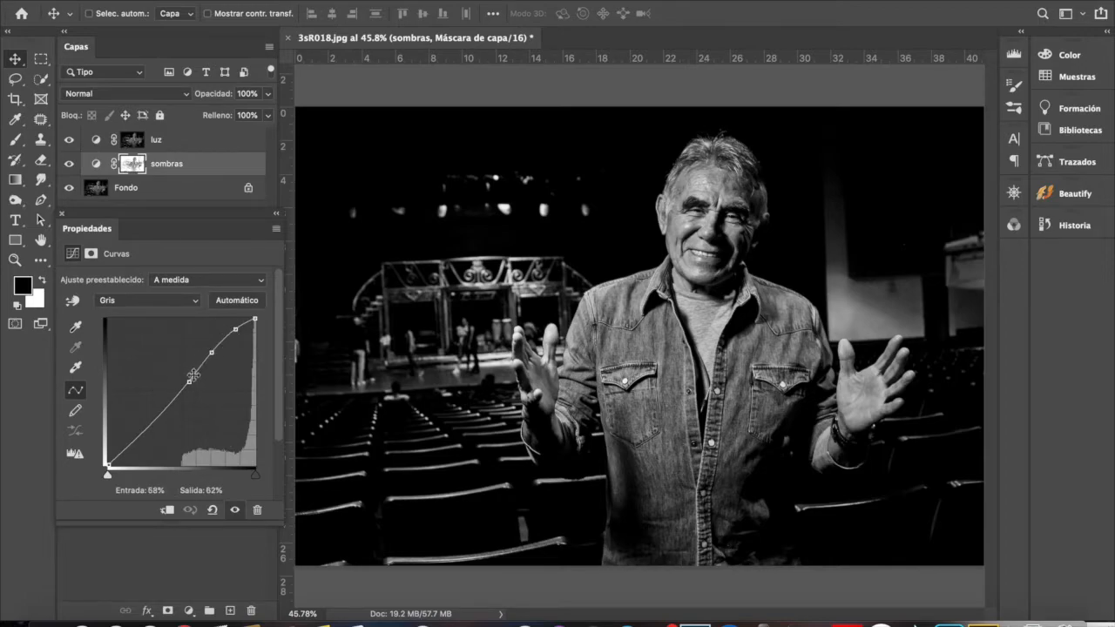
pyautogui.moveTo(190, 381); pyautogui.dragTo(357, 381)
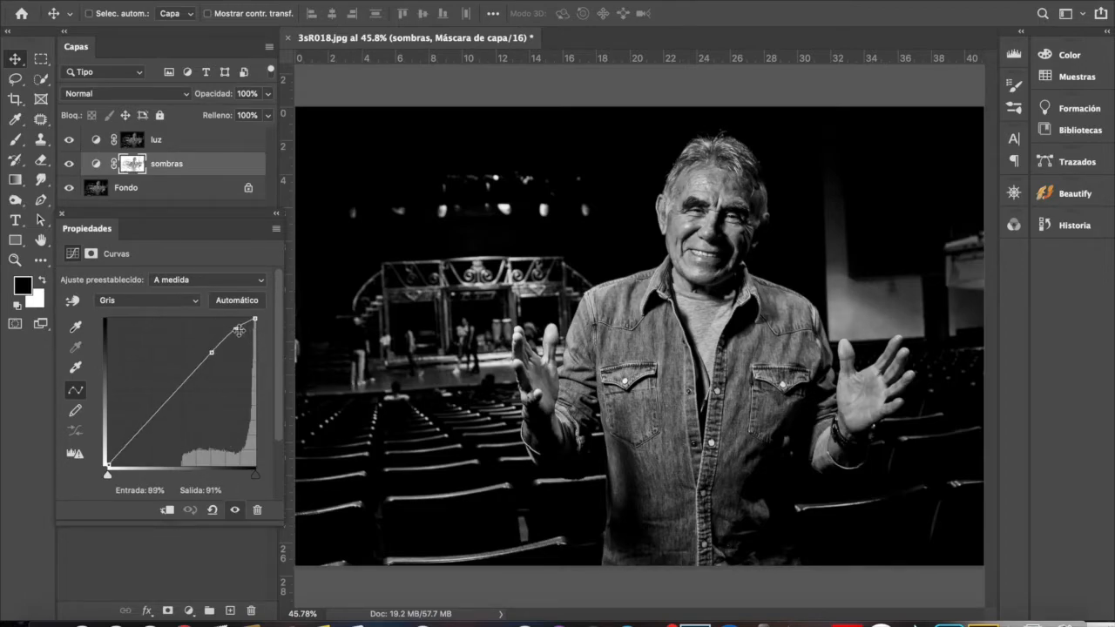
pyautogui.moveTo(212, 353)
pyautogui.mouseDown()
pyautogui.moveTo(218, 364)
pyautogui.moveTo(211, 352)
pyautogui.mouseUp()
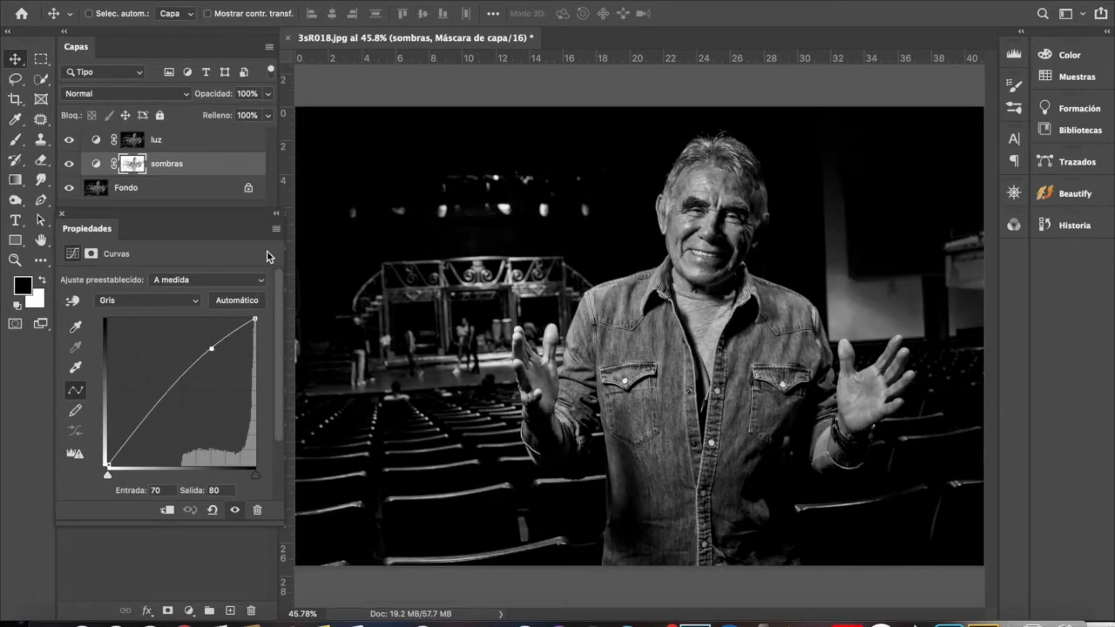
pyautogui.moveTo(72, 231); pyautogui.dragTo(1078, 261)
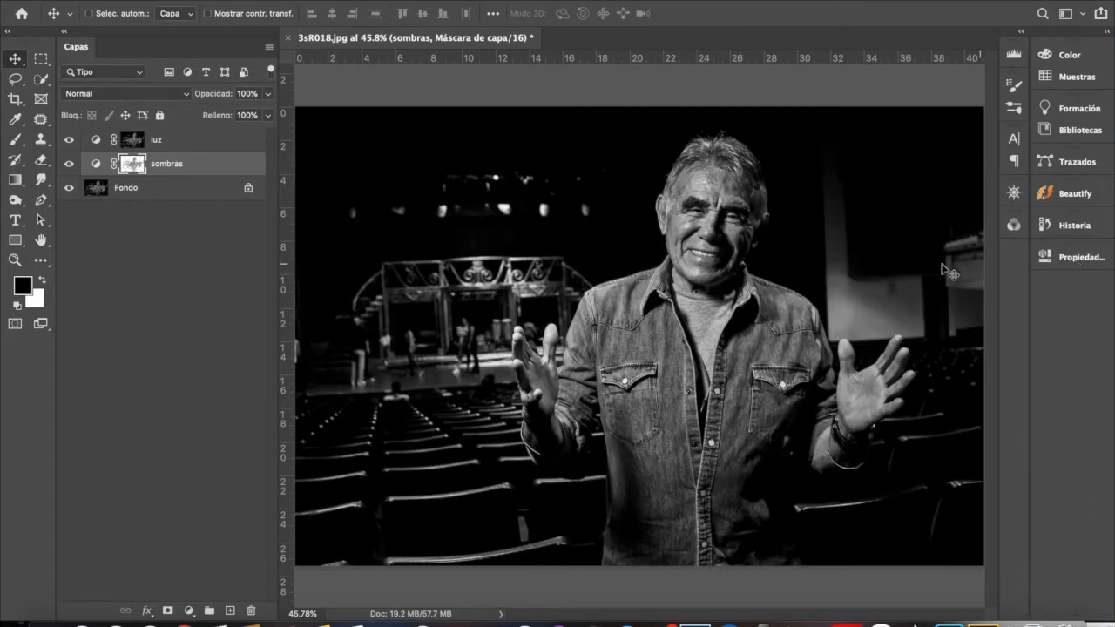
pyautogui.click(201, 144)
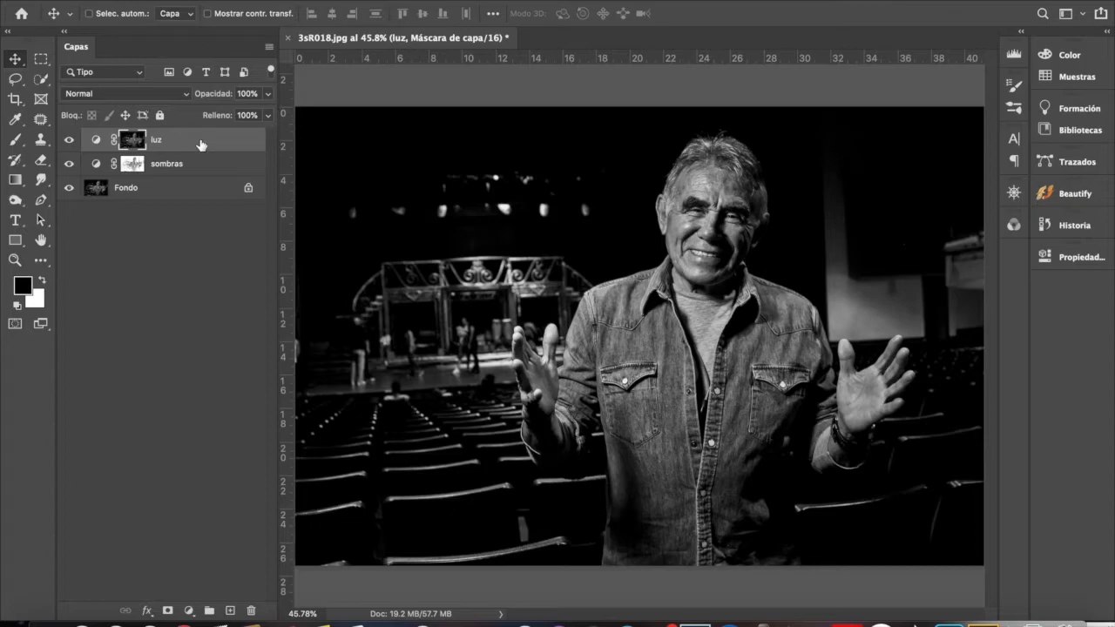
# Step: Hide luz and sombras to examine the Fondo image alone, and show sombras and luz again one at a time
pyautogui.click(69, 139)
pyautogui.click(70, 163)
pyautogui.click(150, 187)
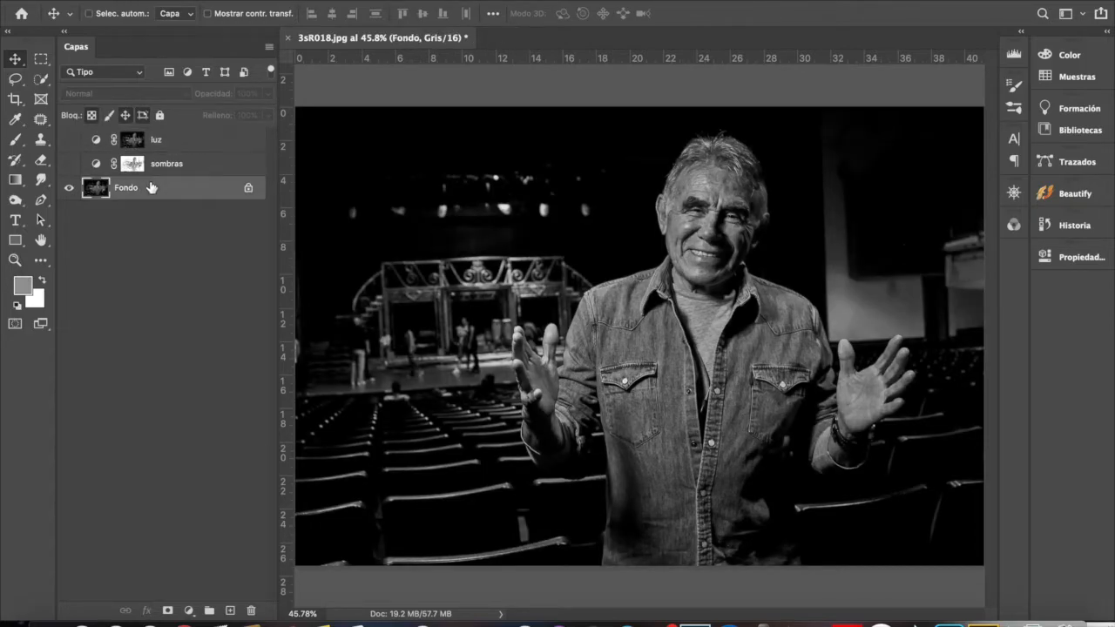
pyautogui.click(70, 165)
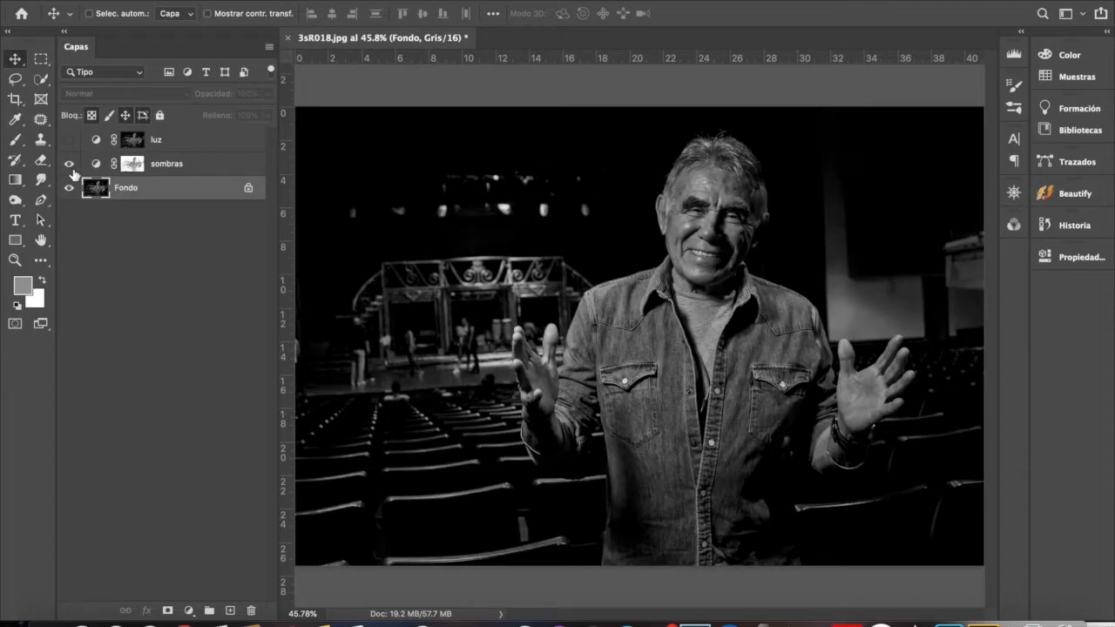
pyautogui.click(70, 140)
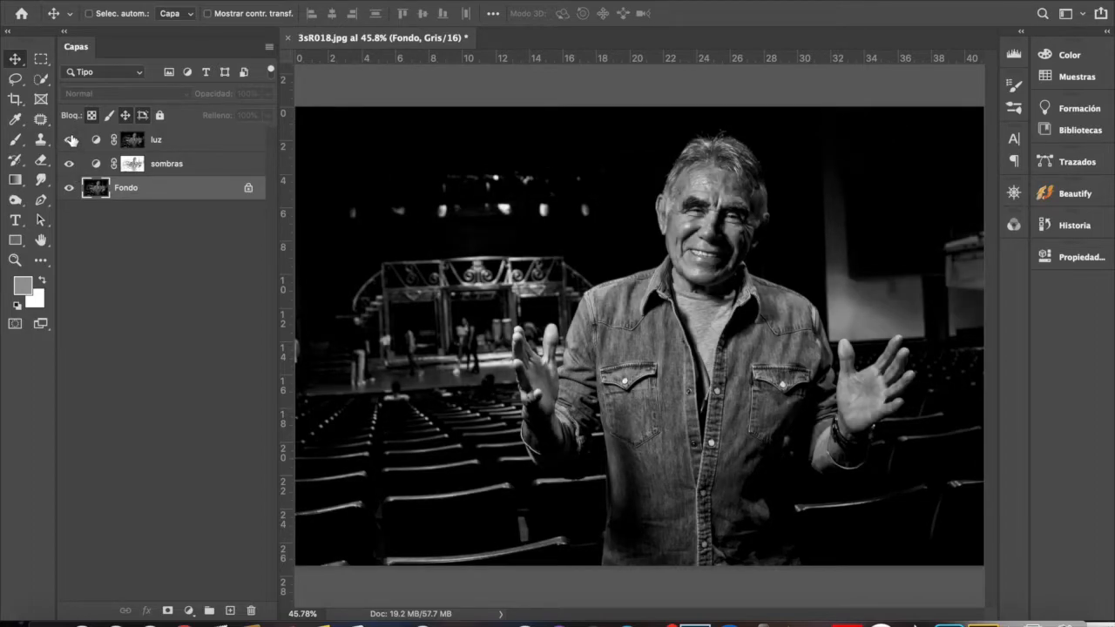
# Step: Stamp all visible layers into a new merged layer above the luz layer
pyautogui.click(213, 149)
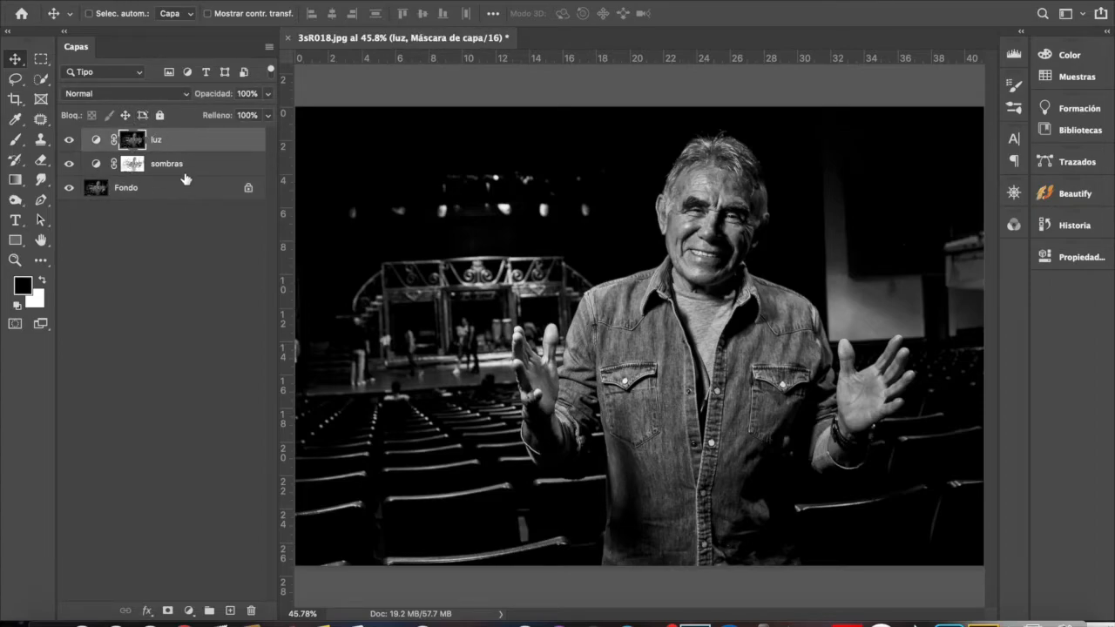
pyautogui.moveTo(185, 179); pyautogui.dragTo(184, 168)
pyautogui.press('shift+alt+super+e')
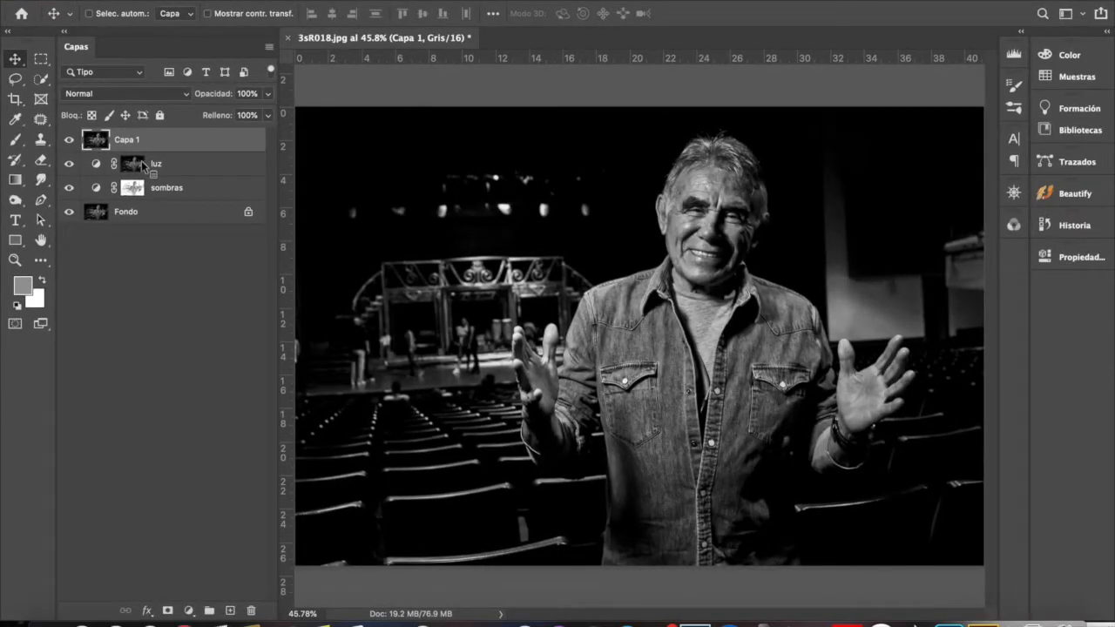
pyautogui.click(190, 610)
pyautogui.click(244, 390)
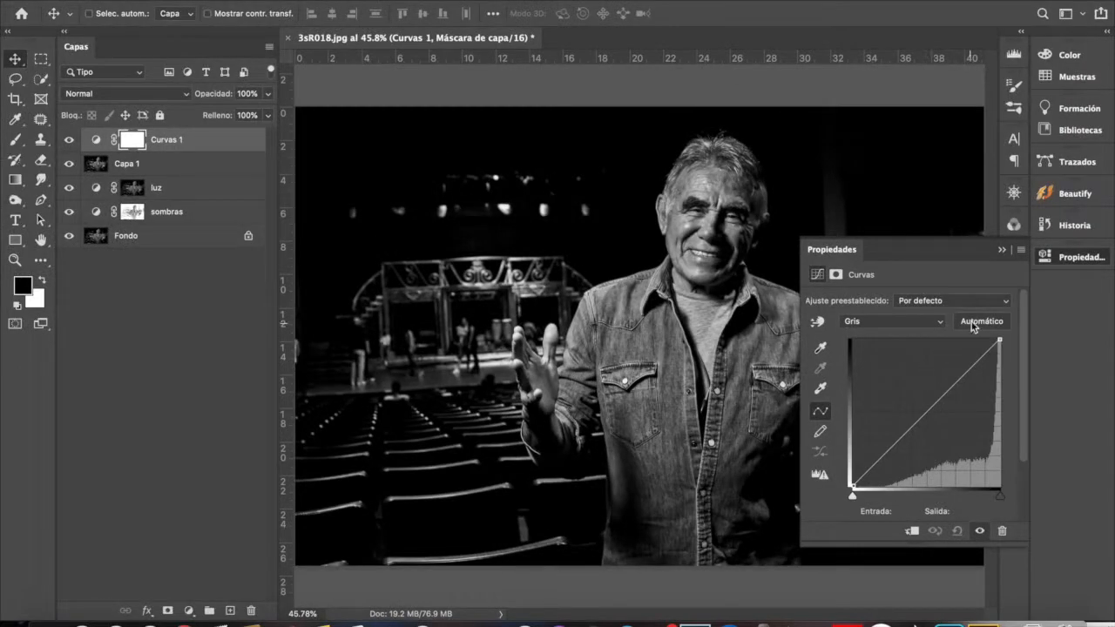
pyautogui.click(1002, 255)
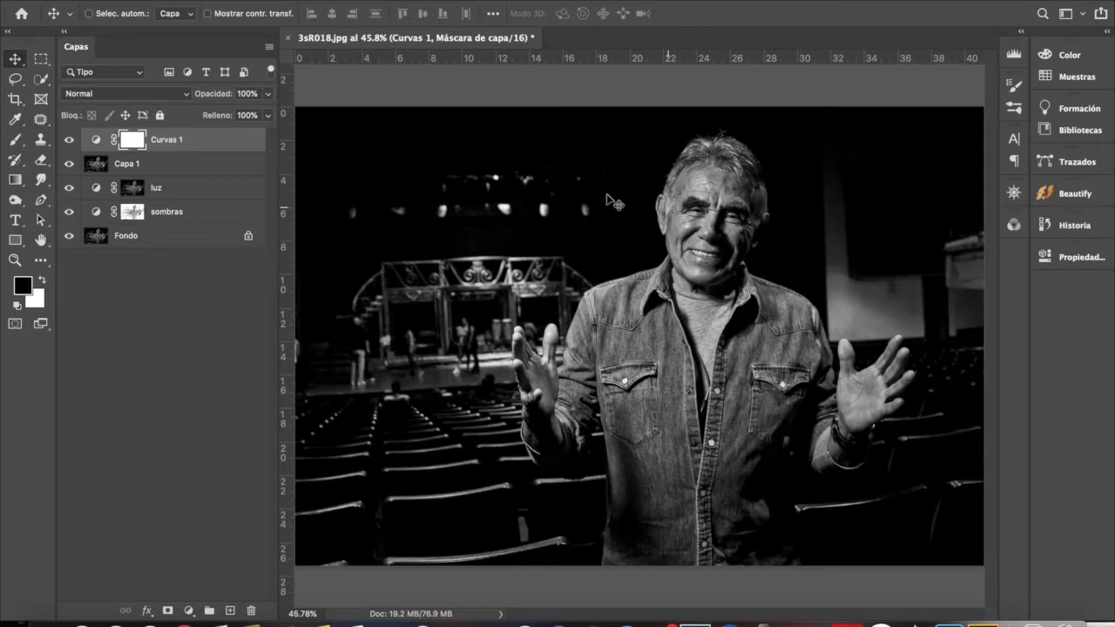
pyautogui.click(229, 145)
pyautogui.press('BackSpace')
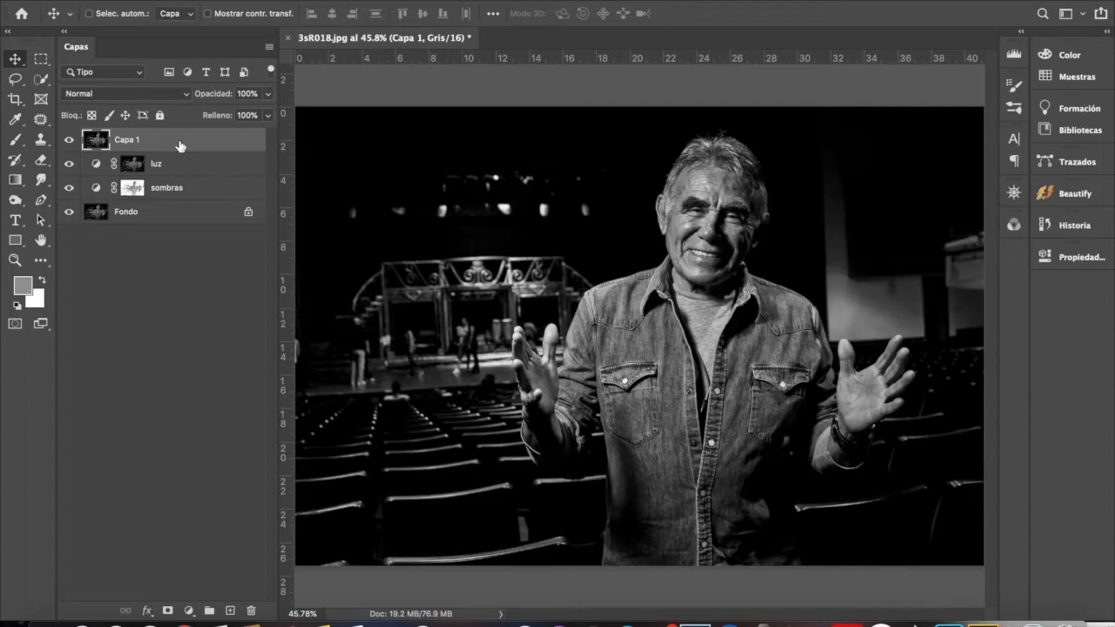
# Step: Convert the merged layer Capa 1 to a smart object and apply a Paso alto filter with a 1-pixel radius
pyautogui.rightClick(180, 145)
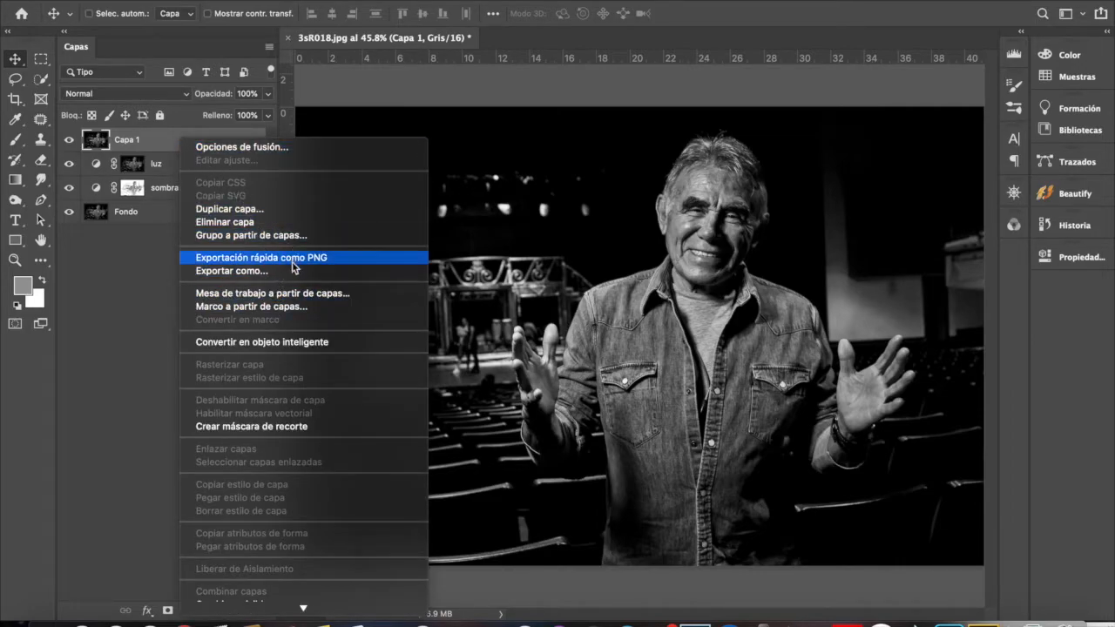
pyautogui.click(303, 345)
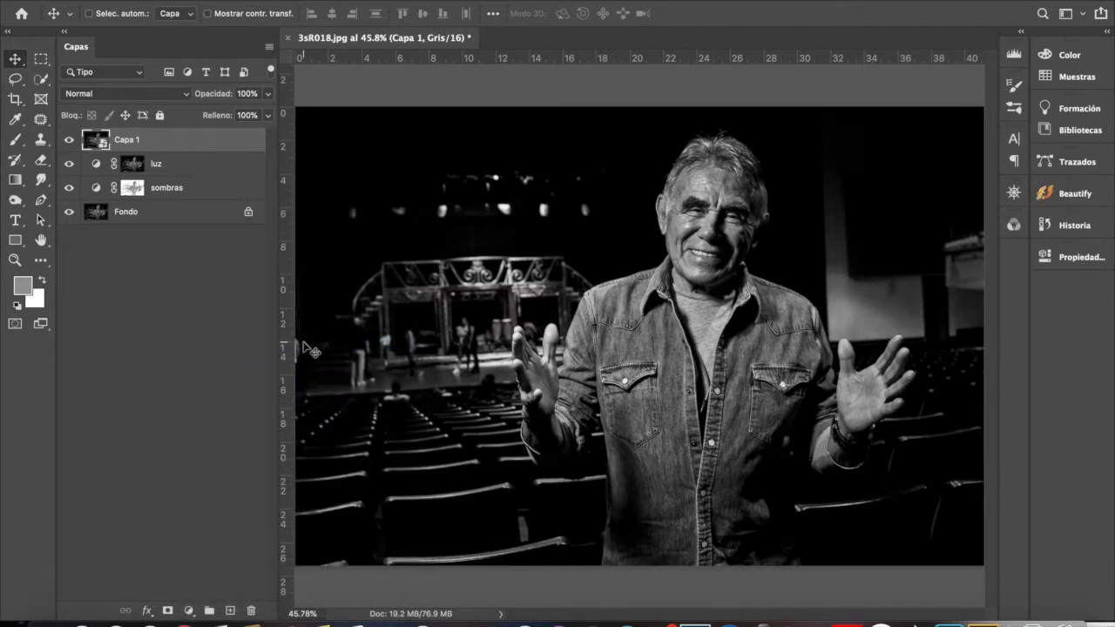
pyautogui.click(427, 1)
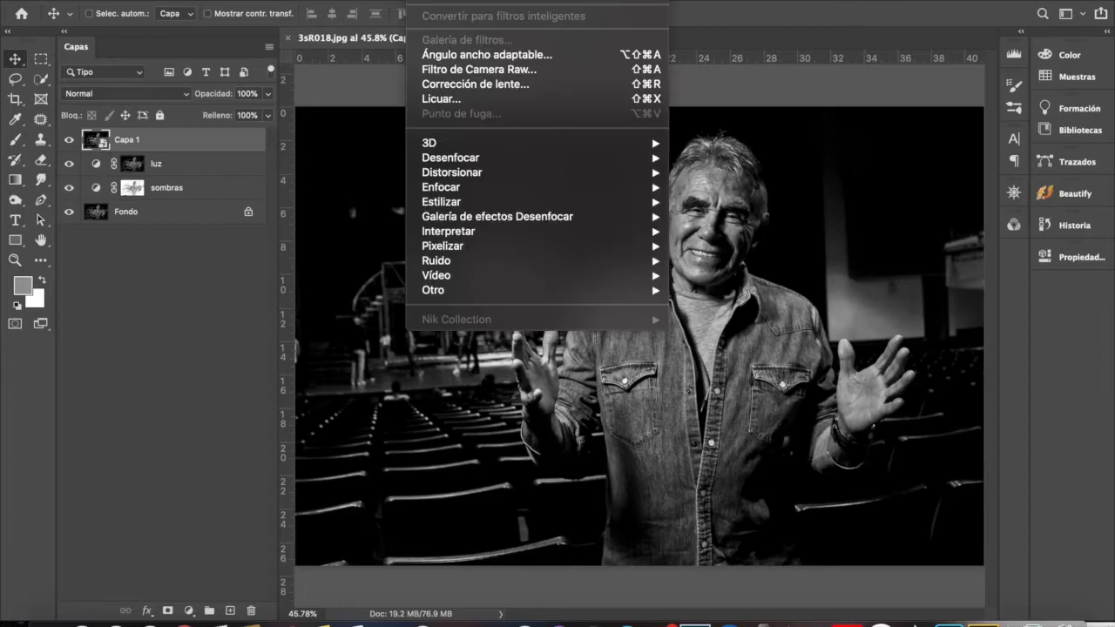
pyautogui.moveTo(527, 295)
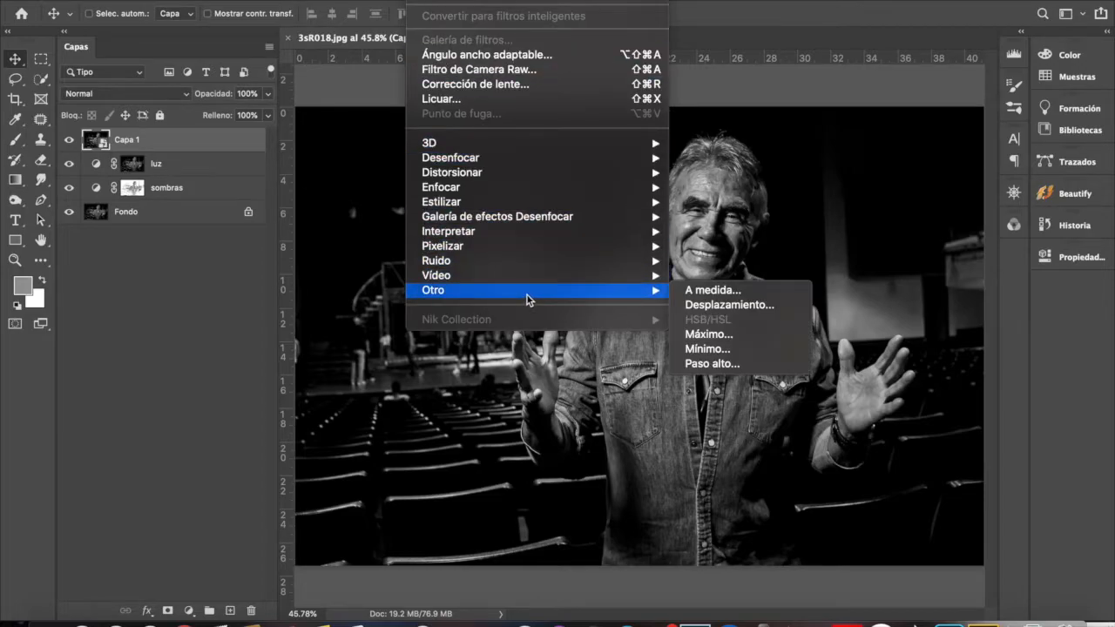
pyautogui.click(712, 364)
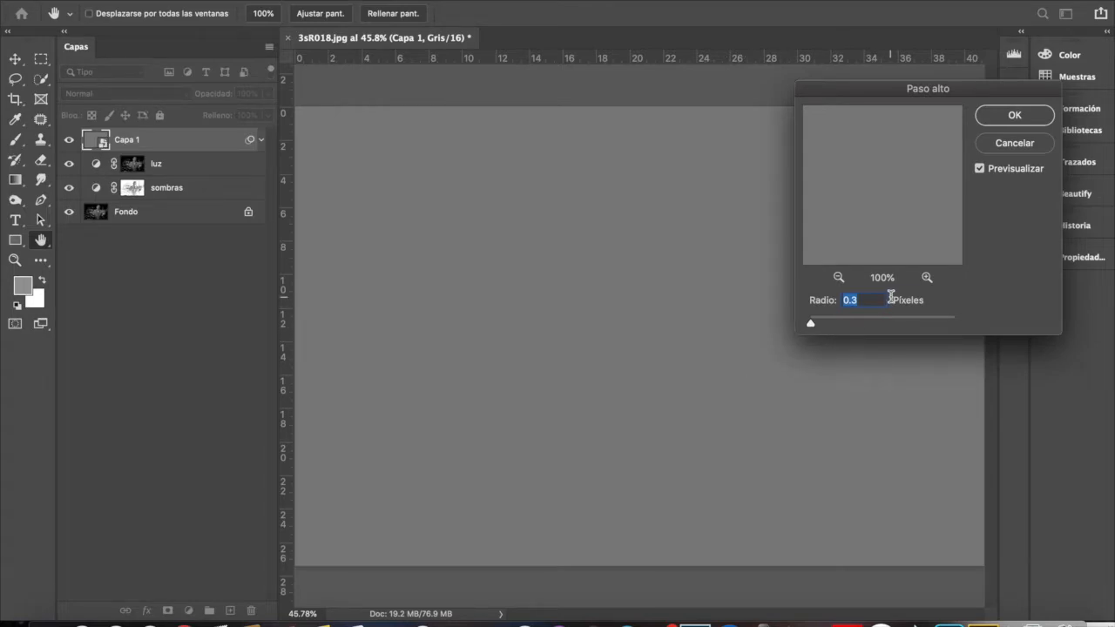
pyautogui.write('1')
pyautogui.click(1012, 116)
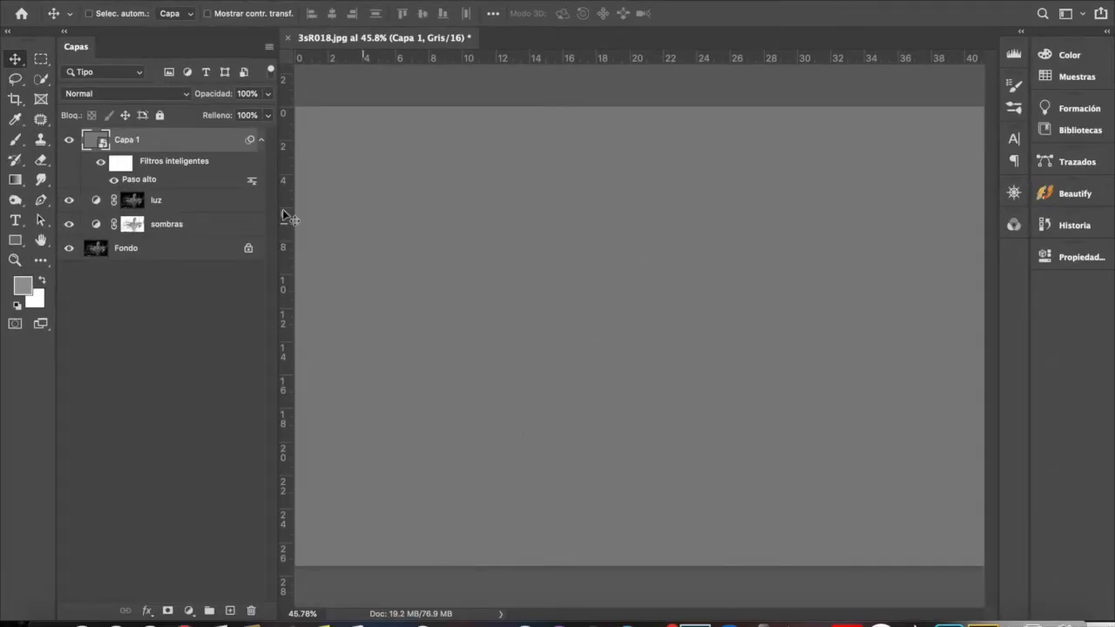
# Step: Set the blending mode of Capa 1 to Luz lineal
pyautogui.click(183, 93)
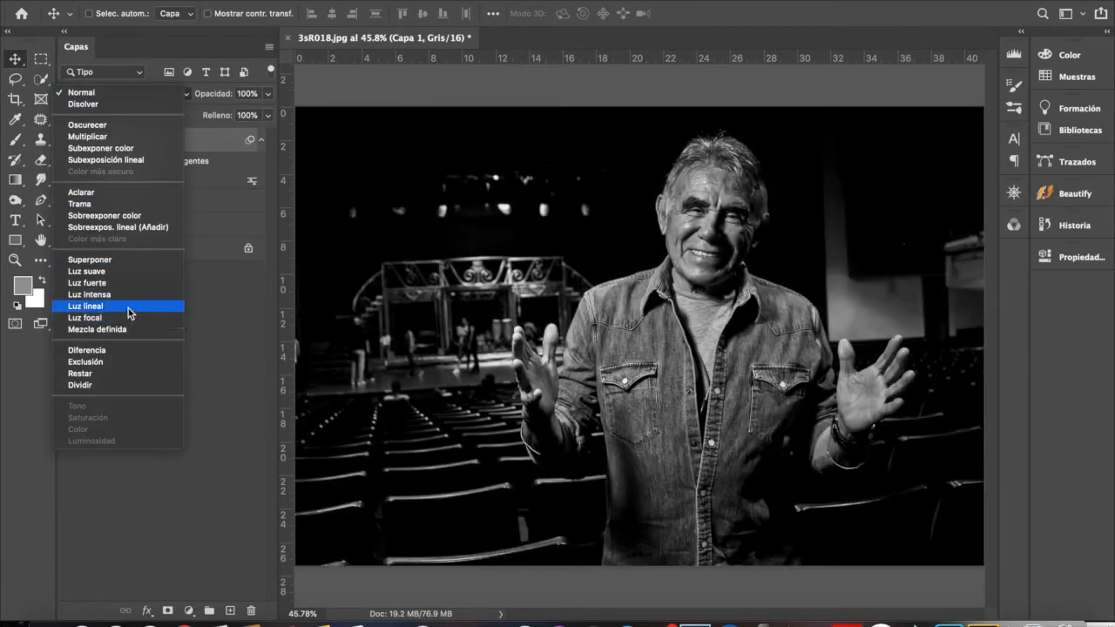
pyautogui.click(128, 308)
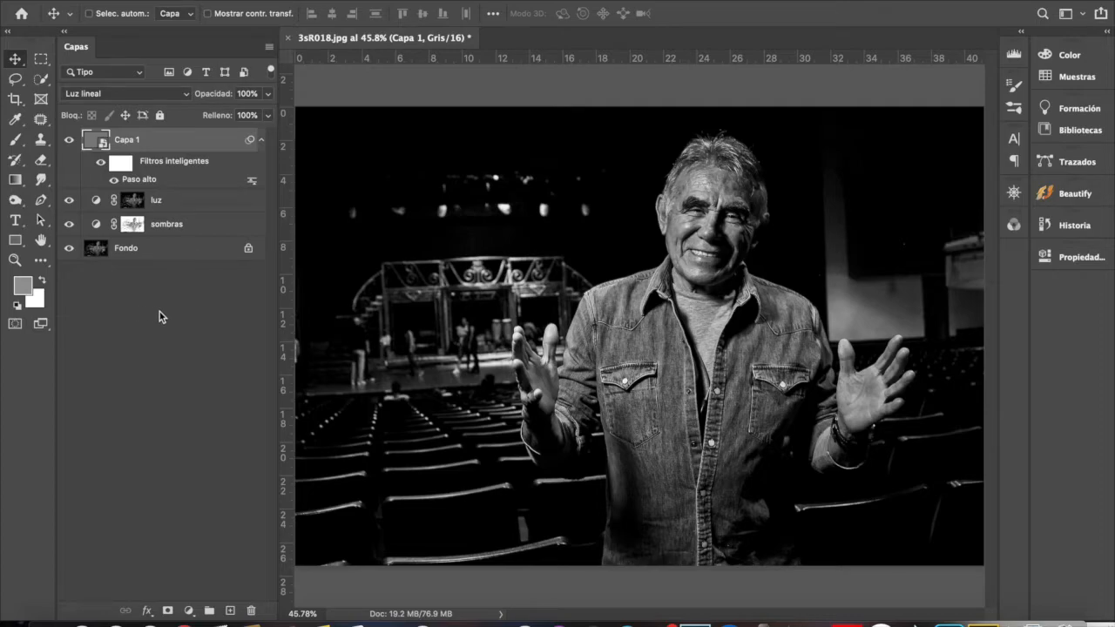
# Step: Examine the man's face at 100% with Capa 1 repeatedly hidden and shown to judge the sharpening
pyautogui.press('super+plus')
pyautogui.press('super+plus')
pyautogui.press('super+plus')
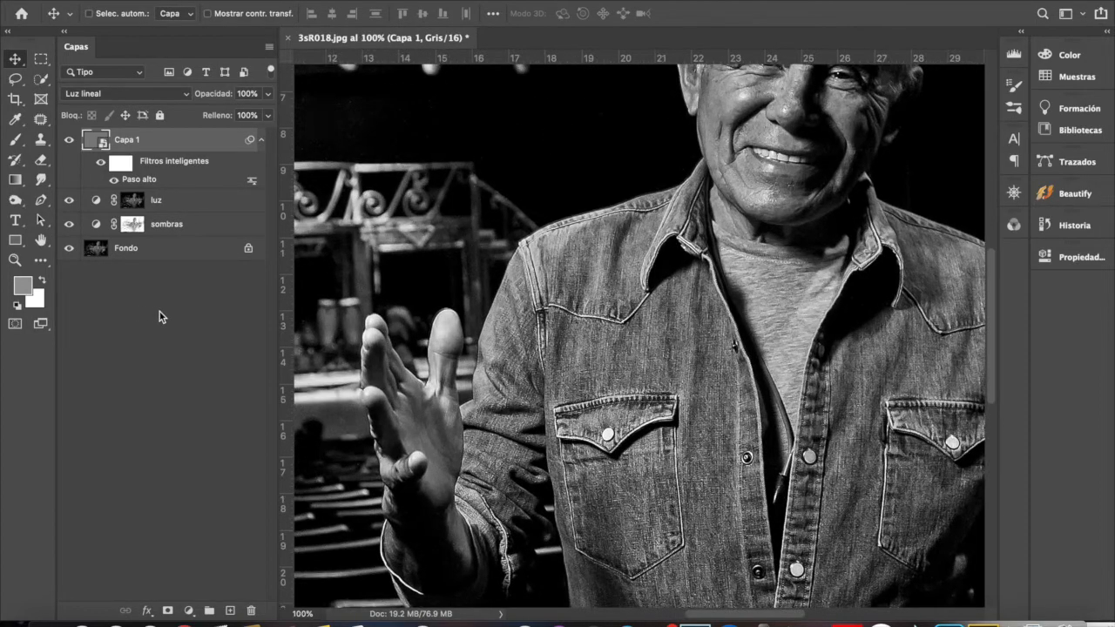
pyautogui.moveTo(797, 212); pyautogui.dragTo(698, 321)
pyautogui.press('super+plus')
pyautogui.scroll(3, 669, 349)
pyautogui.press('super+minus')
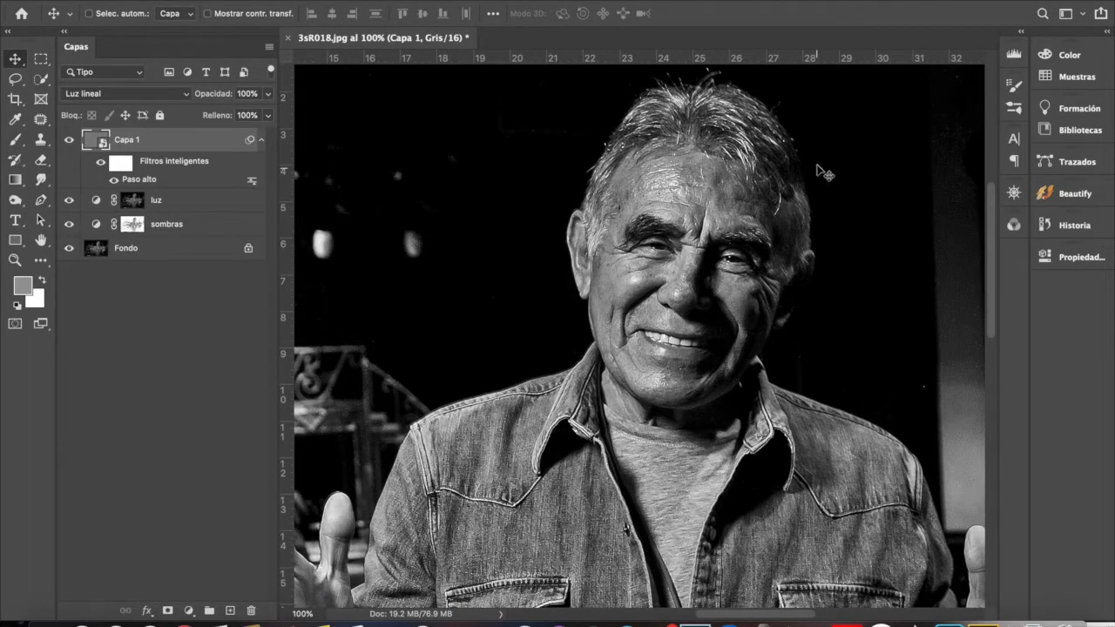
pyautogui.click(69, 144)
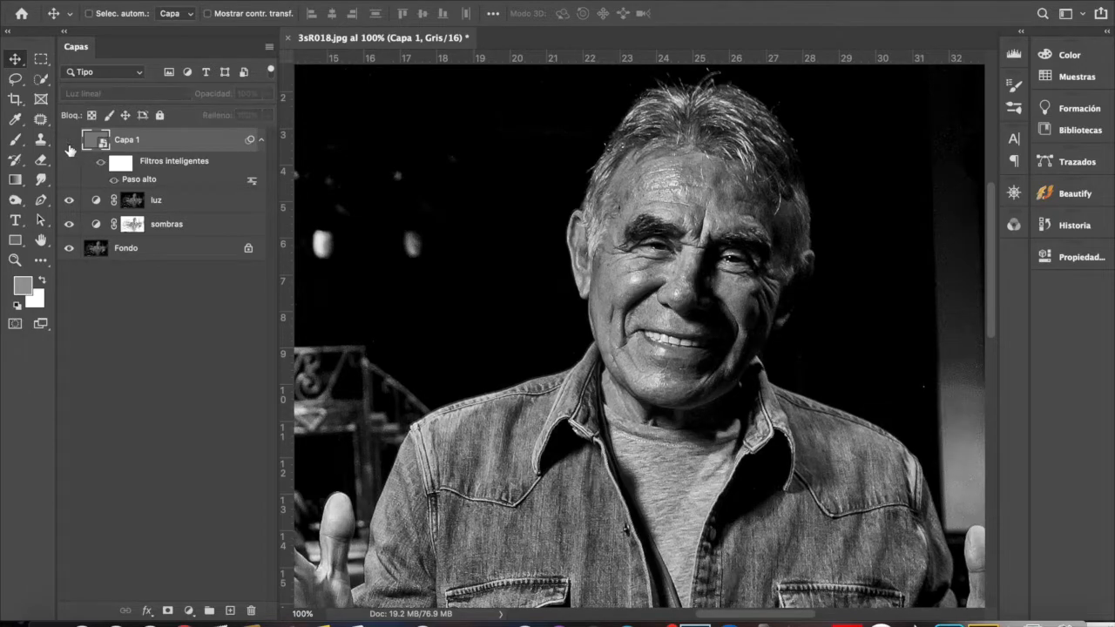
pyautogui.click(69, 145)
pyautogui.click(69, 145)
pyautogui.click(69, 144)
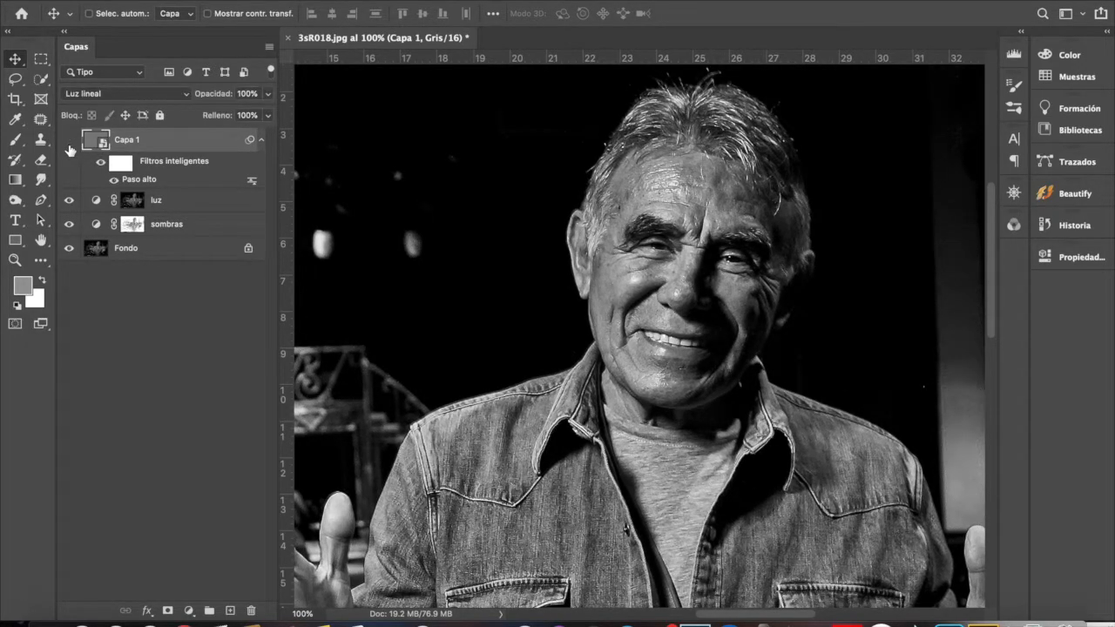
pyautogui.click(70, 144)
pyautogui.click(69, 144)
pyautogui.click(70, 144)
# Step: Readjust the radius of Capa 1's Paso alto smart filter, apply it, and check the layer's effect on the whole photo
pyautogui.doubleClick(141, 178)
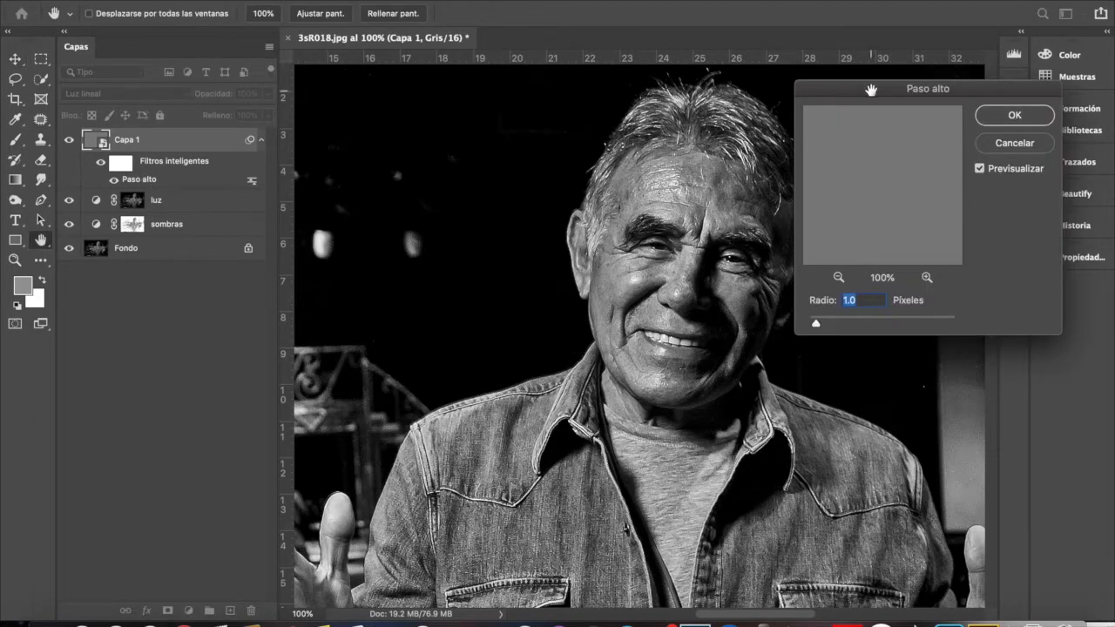
pyautogui.moveTo(871, 84); pyautogui.dragTo(922, 69)
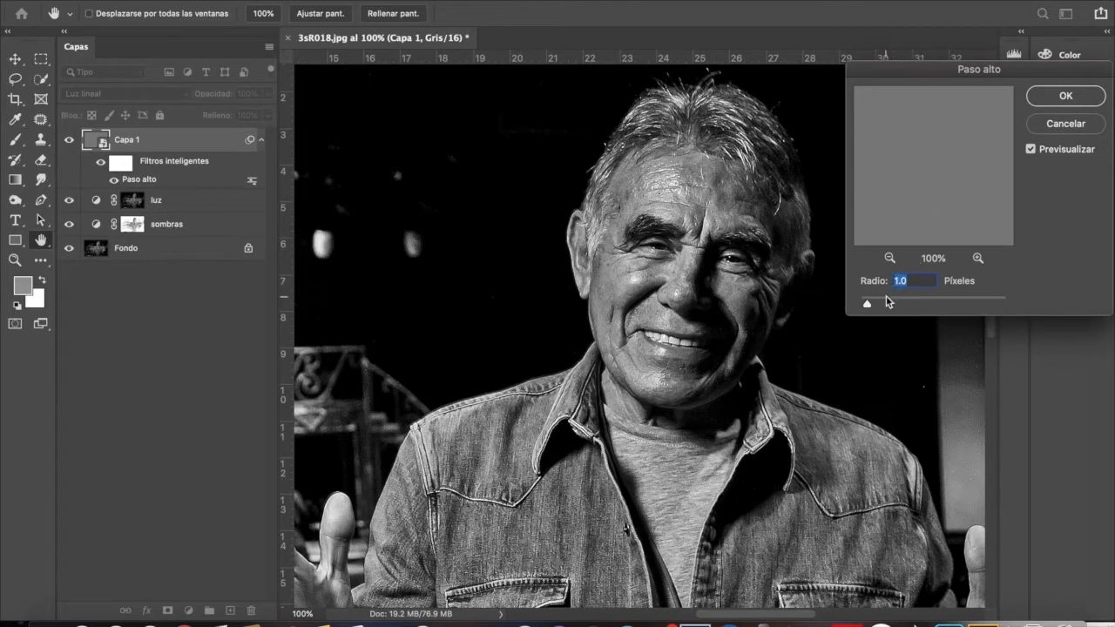
pyautogui.moveTo(867, 306)
pyautogui.mouseDown()
pyautogui.moveTo(922, 306)
pyautogui.moveTo(866, 305)
pyautogui.mouseUp()
pyautogui.click(1060, 98)
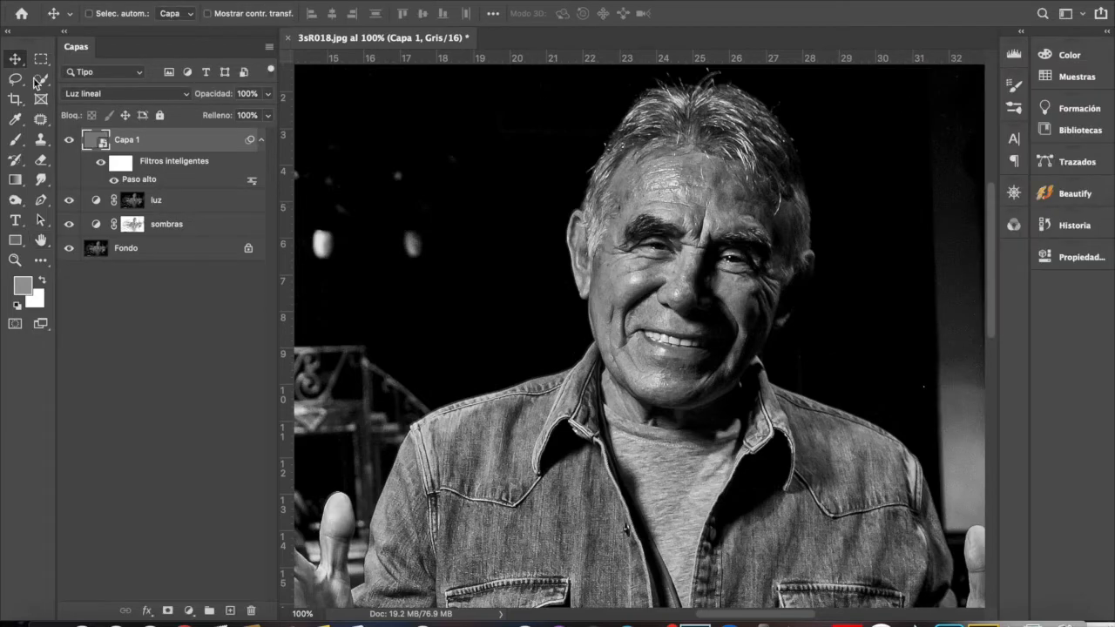
pyautogui.click(71, 140)
pyautogui.press('super+0')
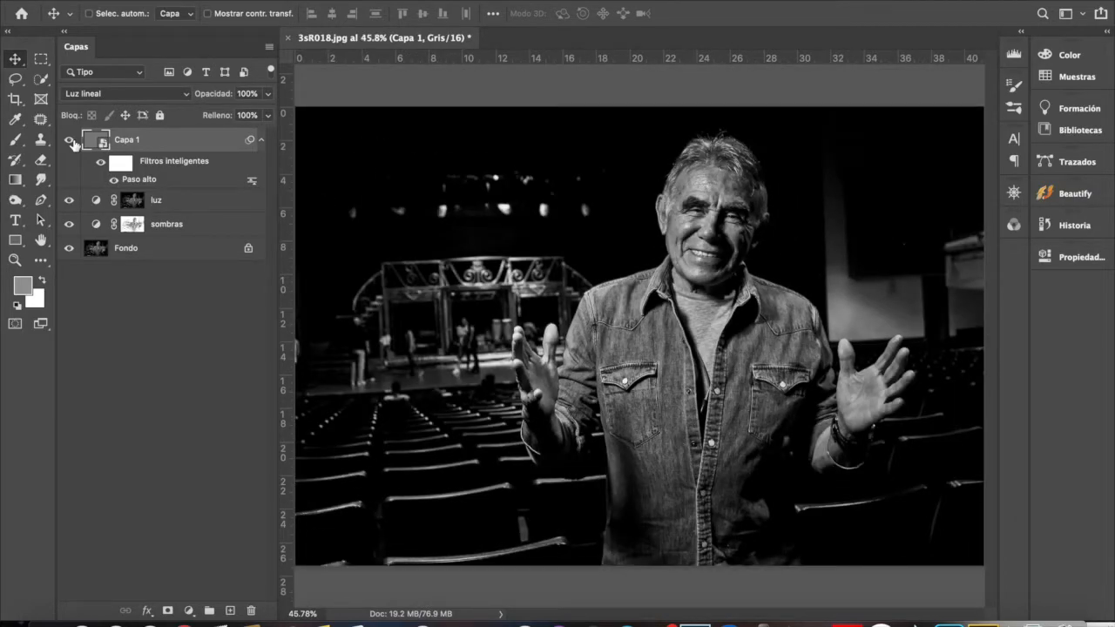
# Step: Switch to Lightroom, convert the colour portrait 3sR018.jpg to Blanco y negro, and bring up its black-and-white colour mix
pyautogui.press('super+Tab')
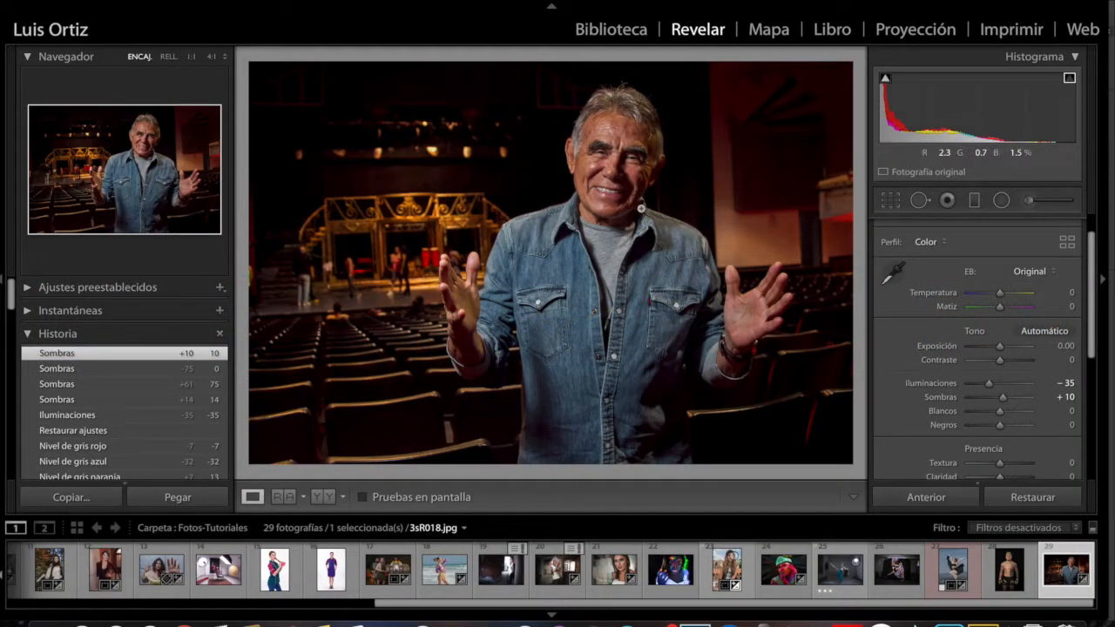
pyautogui.scroll(2, 1043, 293)
pyautogui.scroll(-1, 1043, 295)
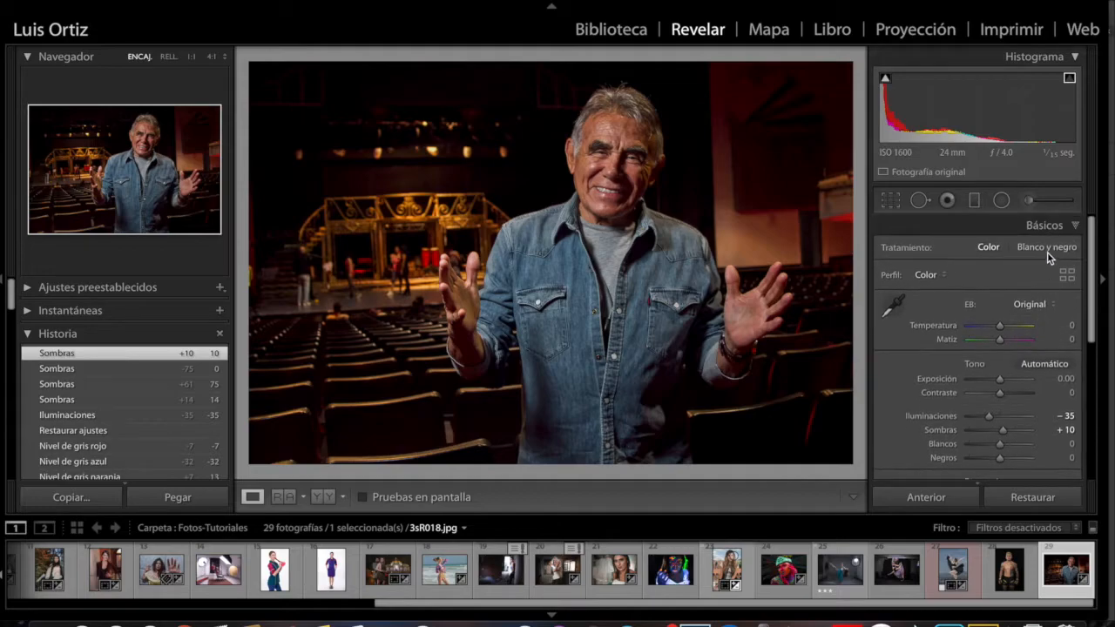
pyautogui.click(1048, 247)
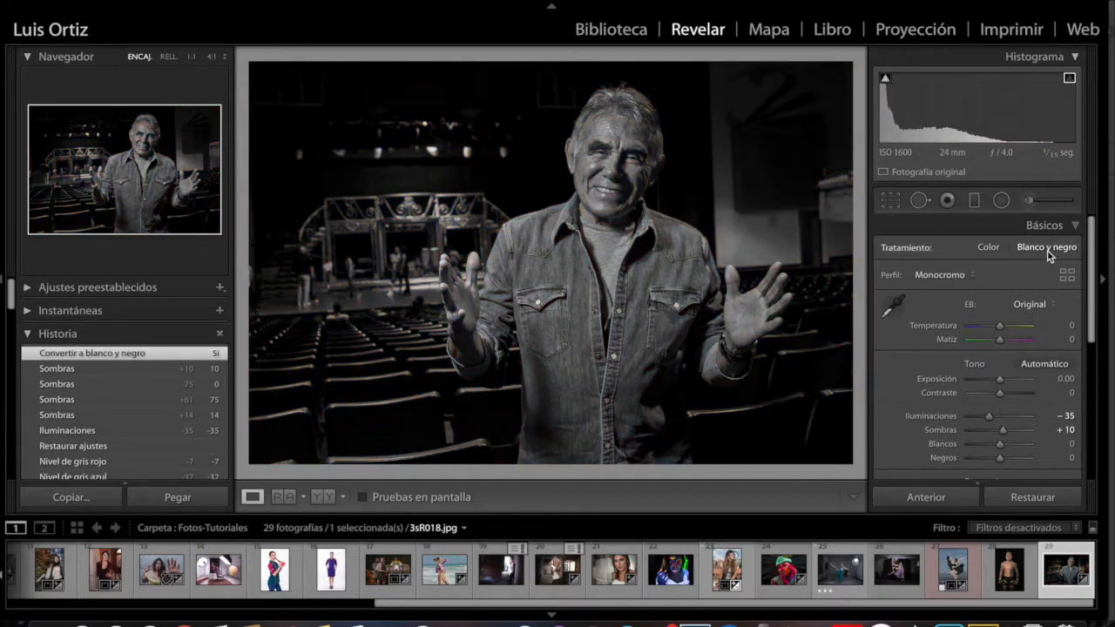
pyautogui.click(1075, 226)
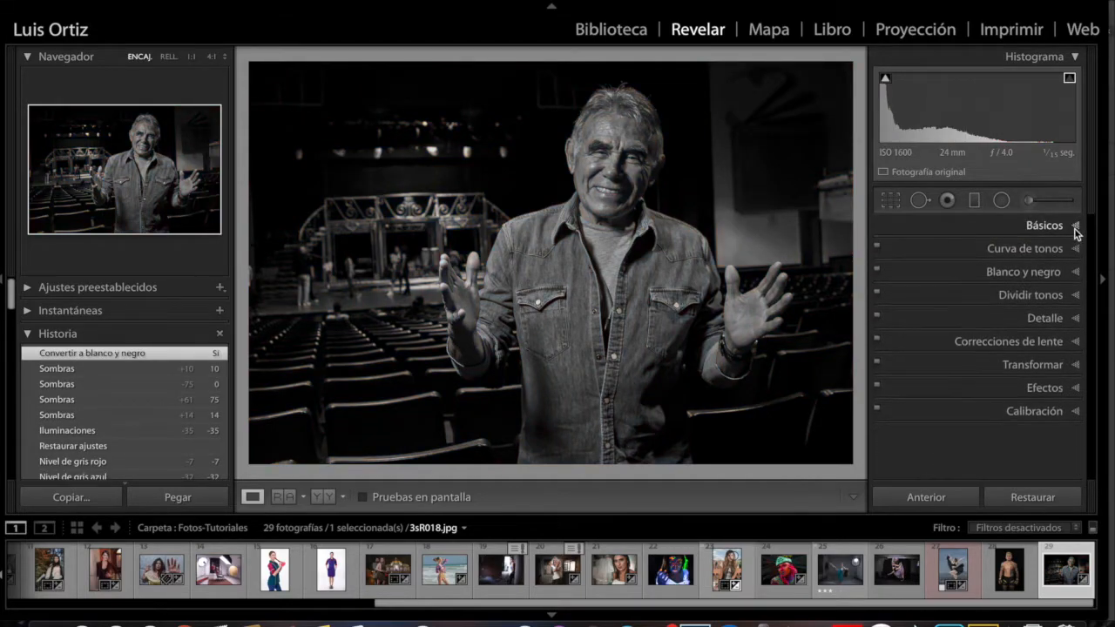
pyautogui.click(1076, 273)
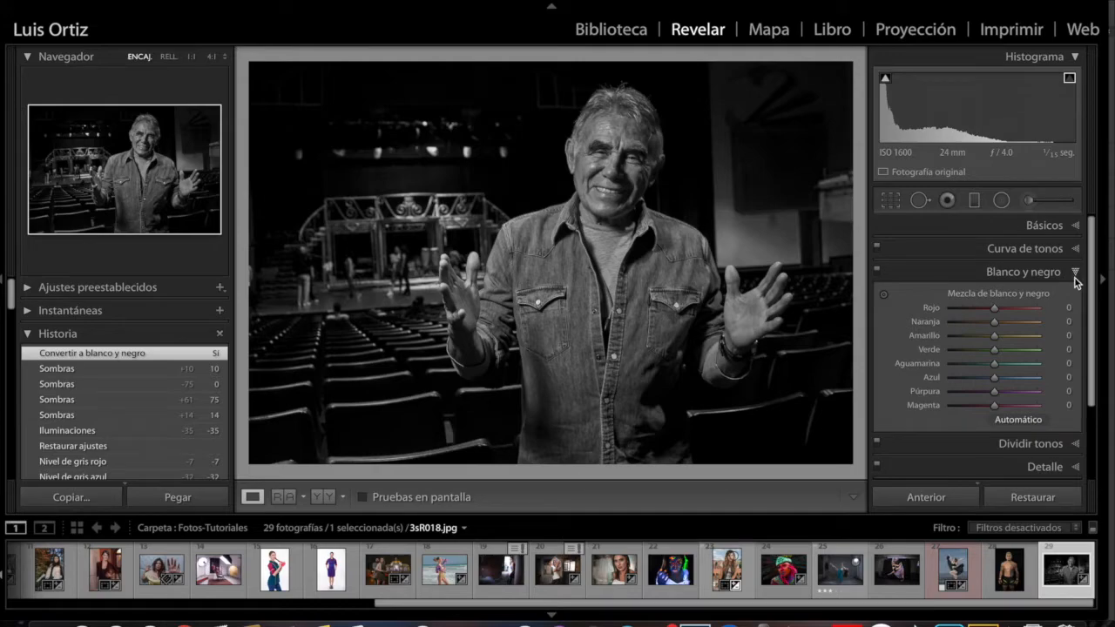
# Step: Try Naranja at +4 and Azul at -30 in the black-and-white mix, and reset both to 0
pyautogui.moveTo(995, 321); pyautogui.dragTo(981, 389)
pyautogui.doubleClick(934, 324)
pyautogui.doubleClick(926, 379)
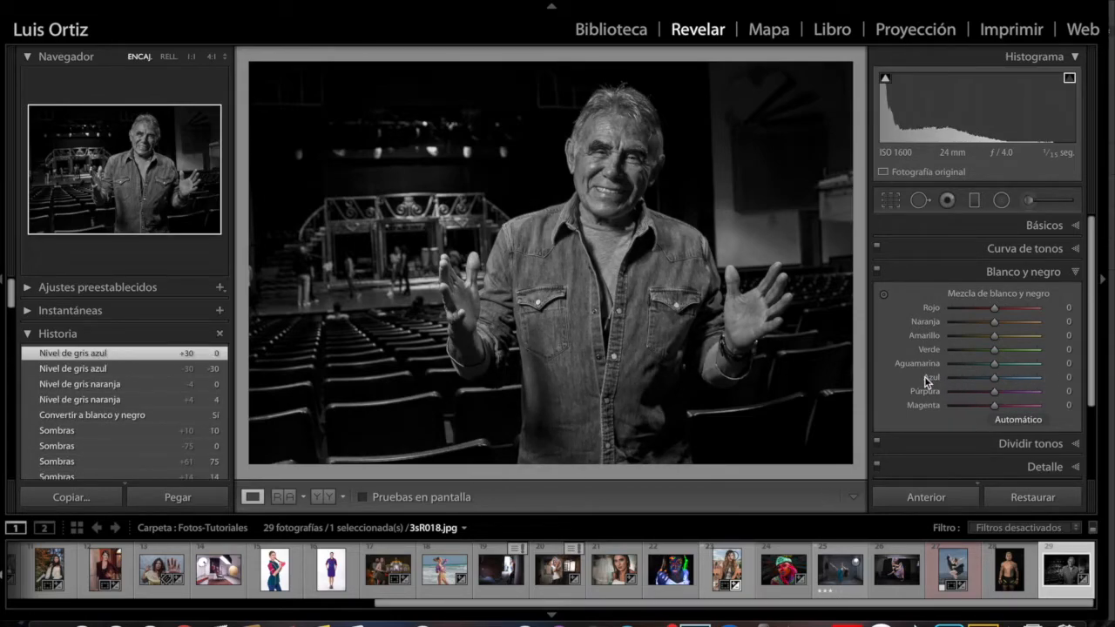
# Step: Set Naranja to +16 and Azul to -59 in the black-and-white mix to lighten the skin and darken the denim
pyautogui.click(637, 154)
pyautogui.moveTo(636, 154); pyautogui.dragTo(620, 264)
pyautogui.moveTo(994, 321)
pyautogui.mouseDown()
pyautogui.moveTo(1032, 325)
pyautogui.moveTo(980, 340)
pyautogui.moveTo(1002, 340)
pyautogui.mouseUp()
pyautogui.press('z')
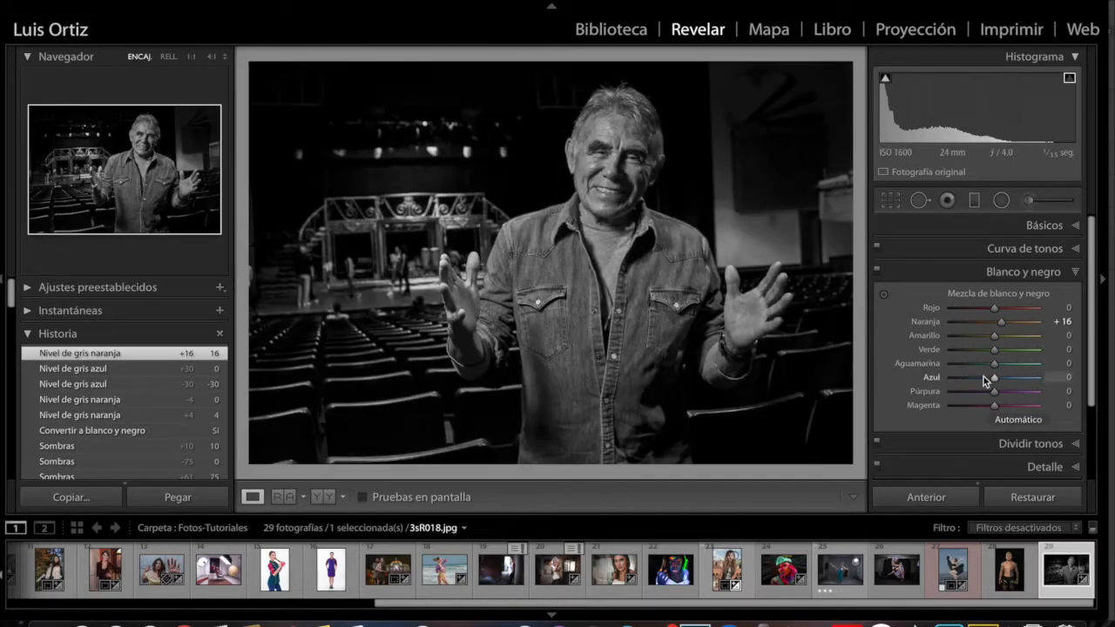
pyautogui.moveTo(996, 381); pyautogui.dragTo(971, 381)
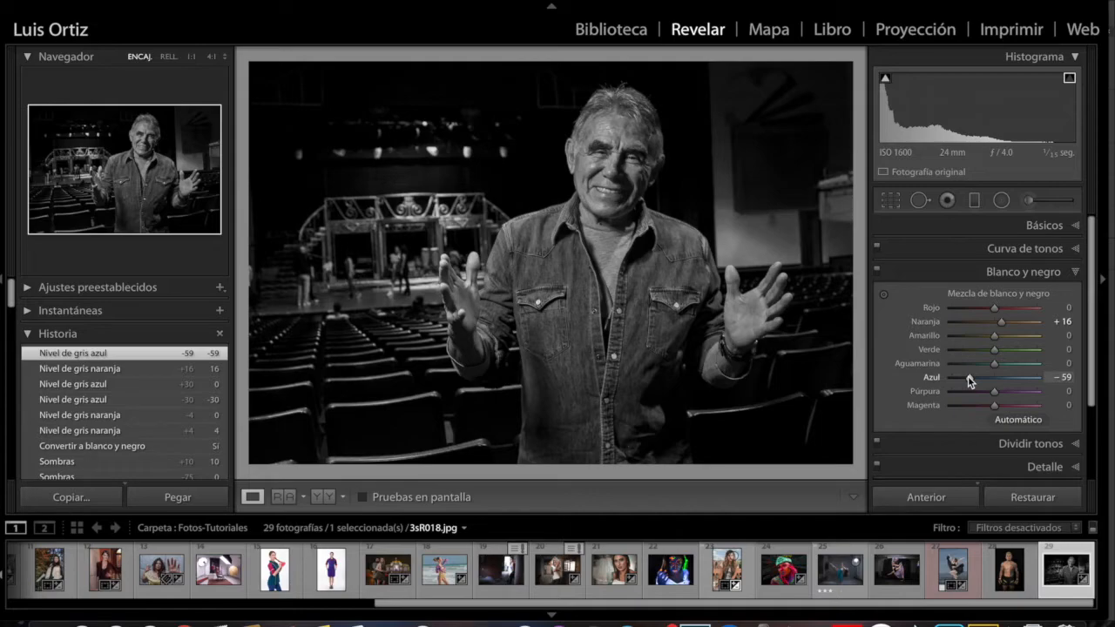
# Step: Compare the black-and-white conversion with the original colour version of the photo
pyautogui.press('\\')
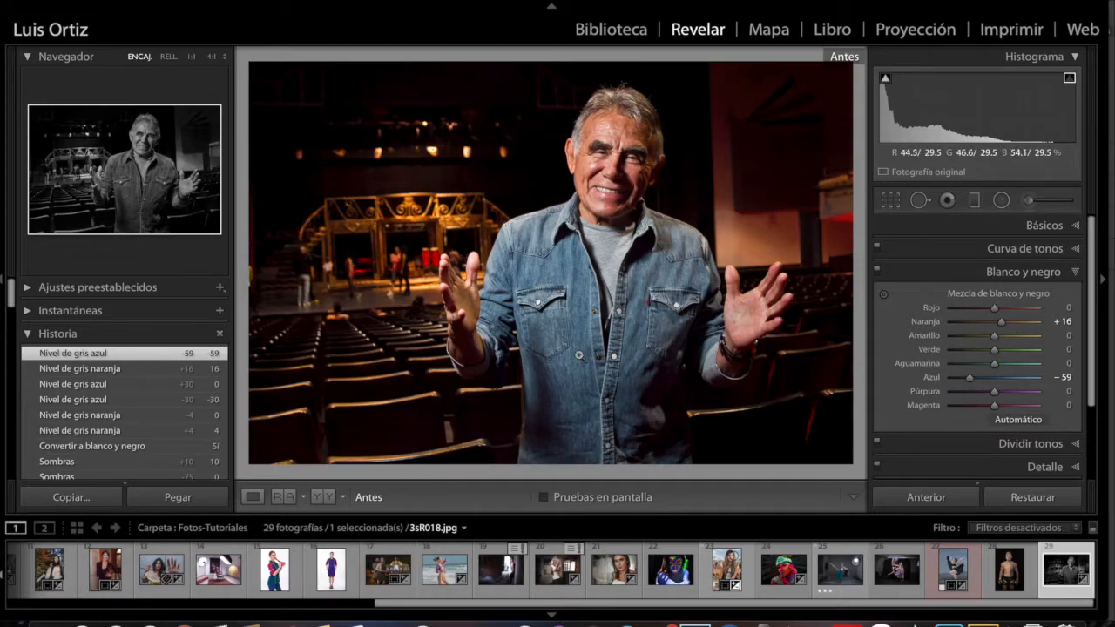
pyautogui.press('\\')
pyautogui.press('\\')
pyautogui.press('\\')
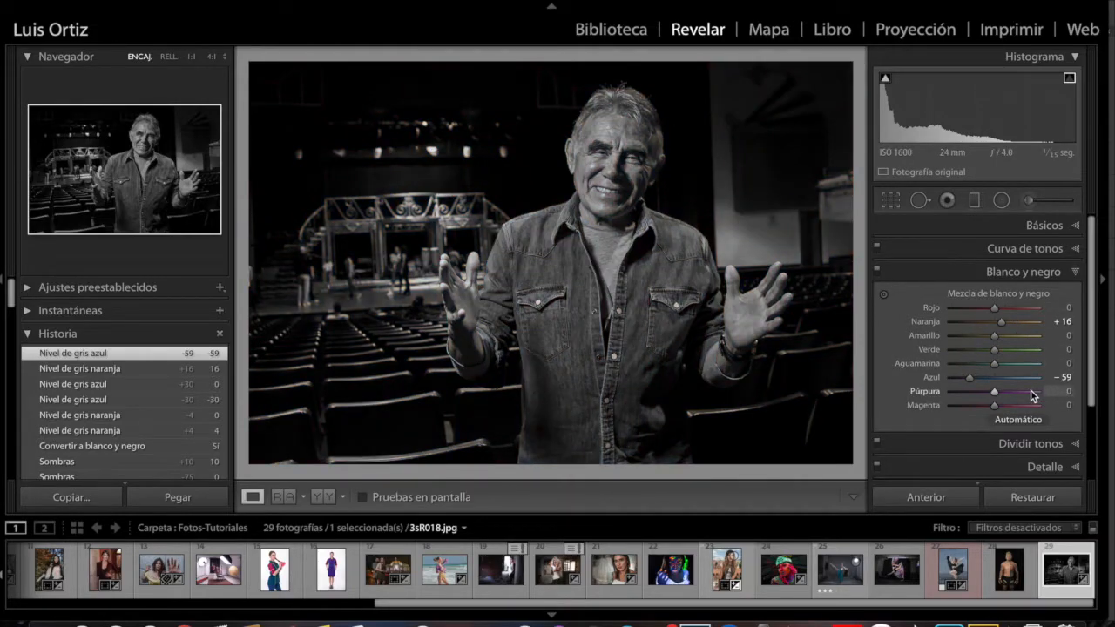
# Step: Try Magenta at -100 in the black-and-white mix, reset it to 0, and set Púrpura to +26
pyautogui.moveTo(995, 408)
pyautogui.mouseDown()
pyautogui.moveTo(937, 408)
pyautogui.moveTo(999, 411)
pyautogui.moveTo(936, 398)
pyautogui.moveTo(982, 398)
pyautogui.moveTo(932, 406)
pyautogui.moveTo(1024, 395)
pyautogui.moveTo(1001, 398)
pyautogui.mouseUp()
pyautogui.doubleClick(924, 407)
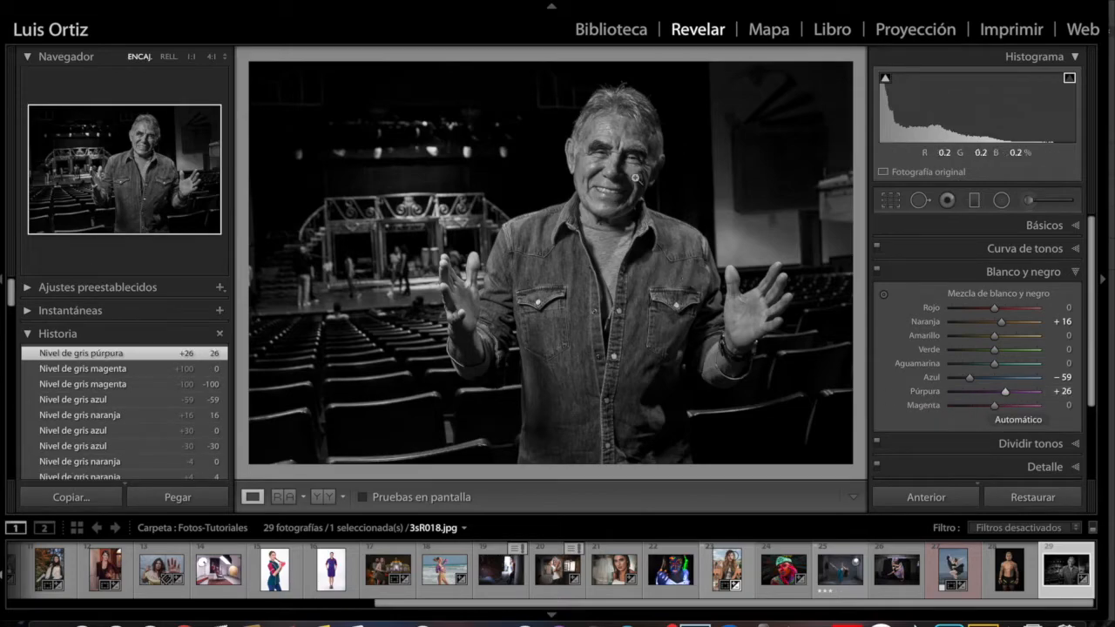
# Step: Switch to Photoshop, save the layered black-and-white portrait, and return to Lightroom
pyautogui.click(1075, 272)
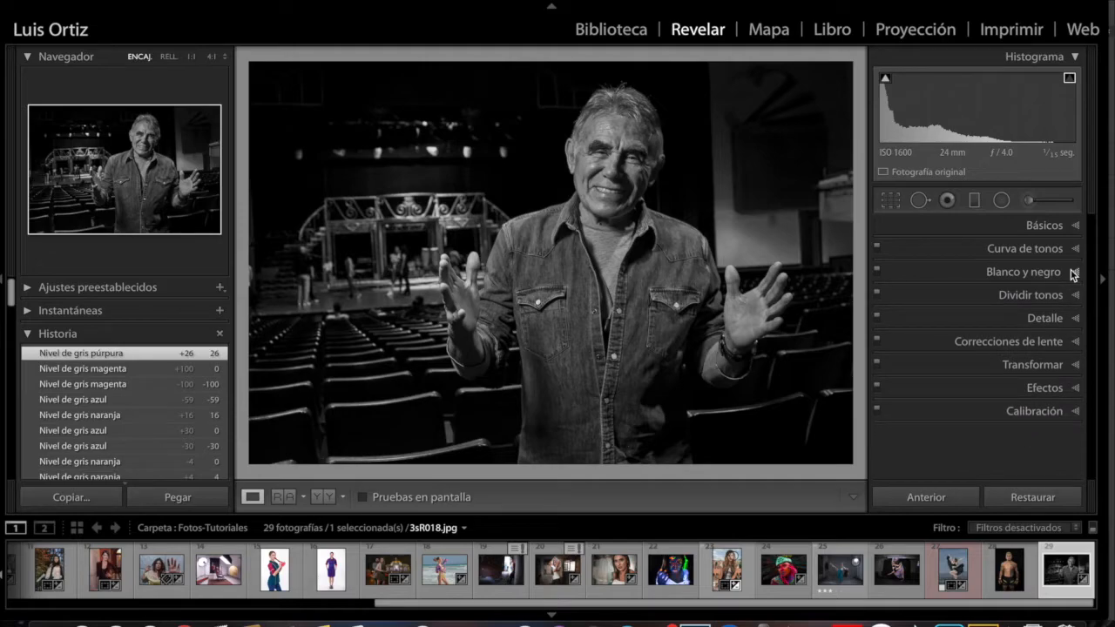
pyautogui.press('super+Tab')
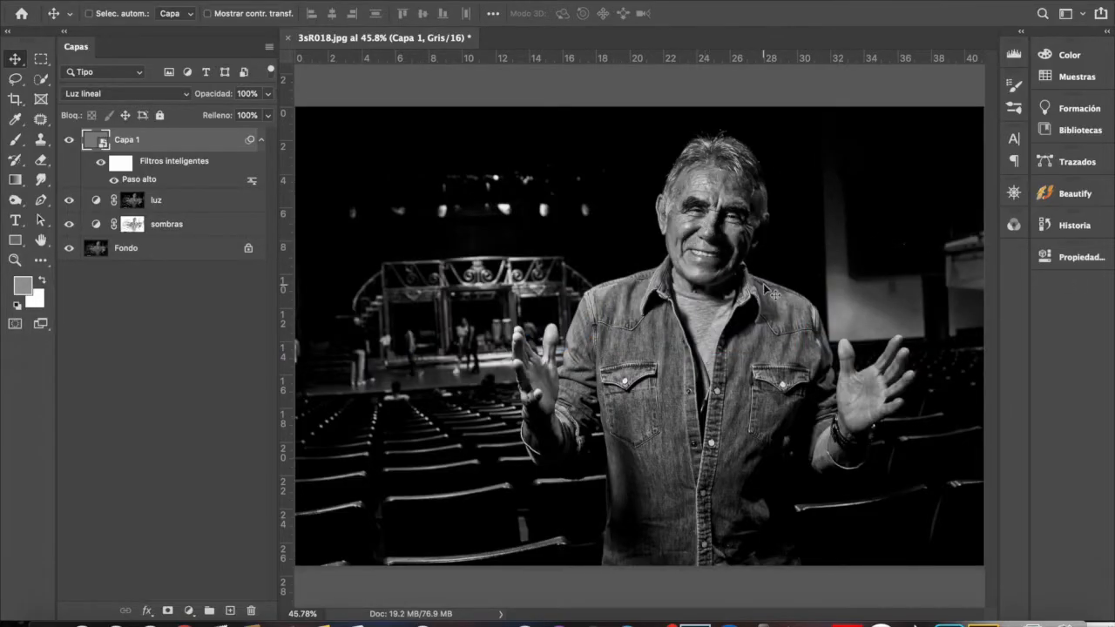
pyautogui.press('super')
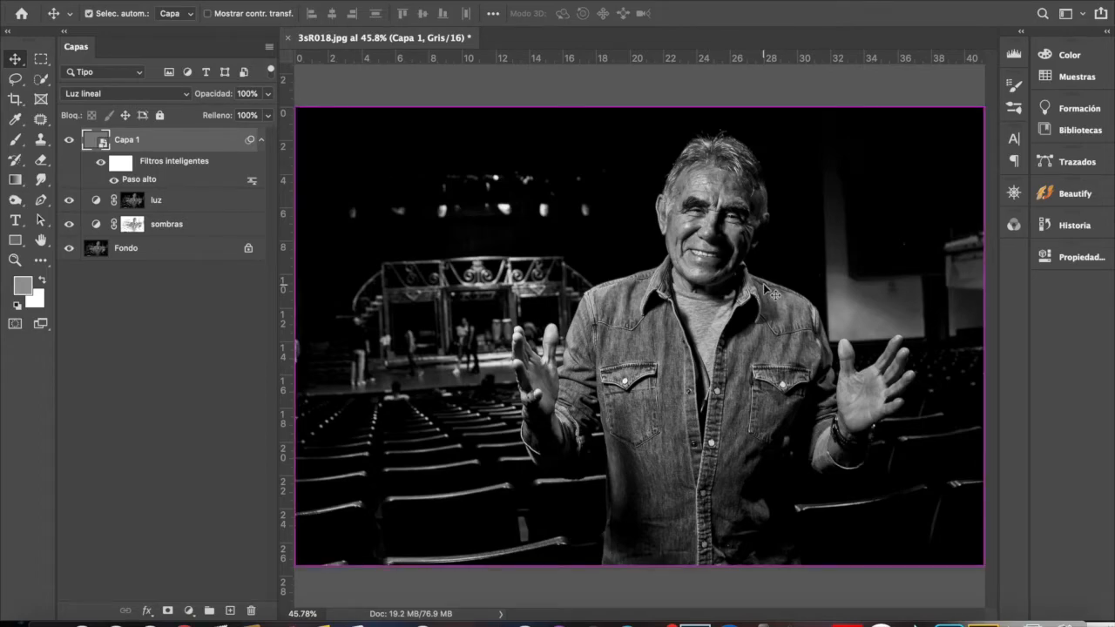
pyautogui.press('super+s')
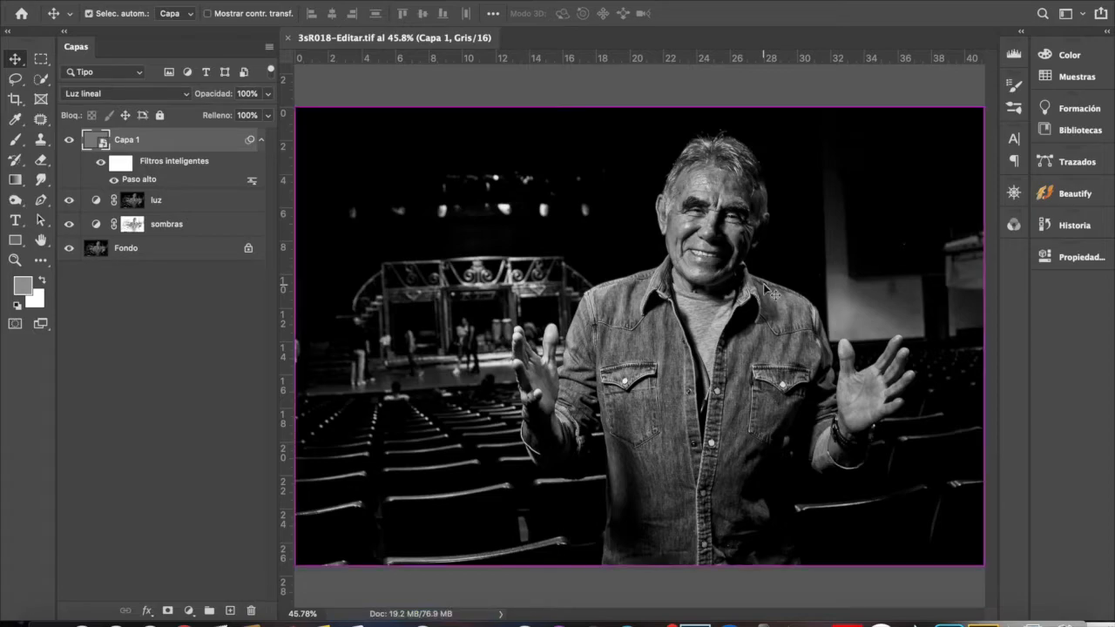
pyautogui.press('super+Tab')
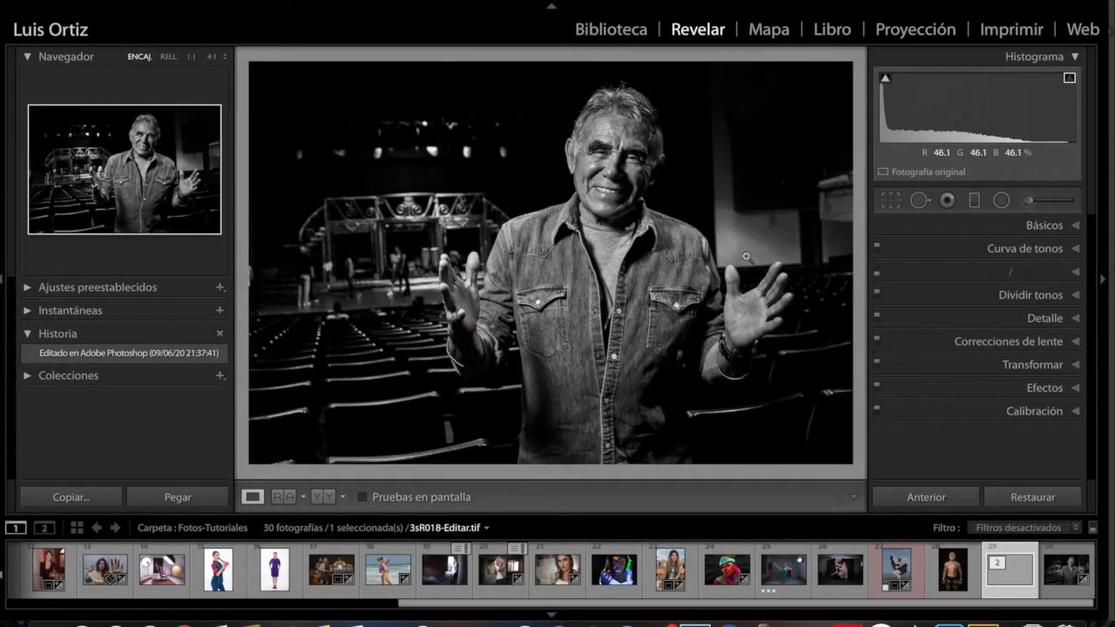
# Step: Select the original 3sR018.jpg in the library grid, collapse its metadata, and open the photo in Develop
pyautogui.press('g')
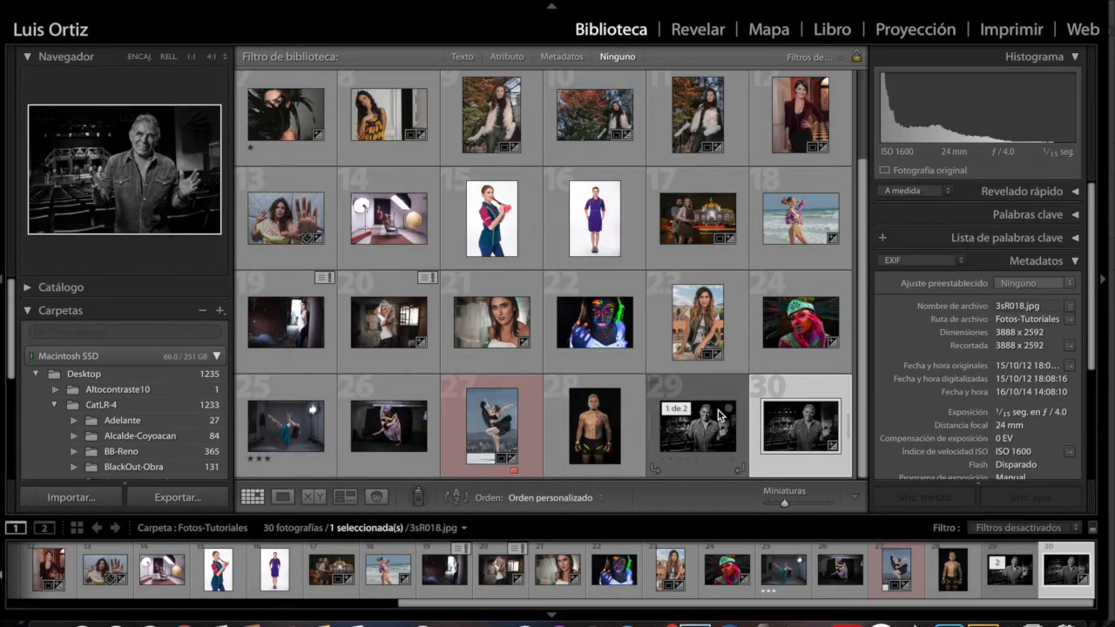
pyautogui.click(1077, 262)
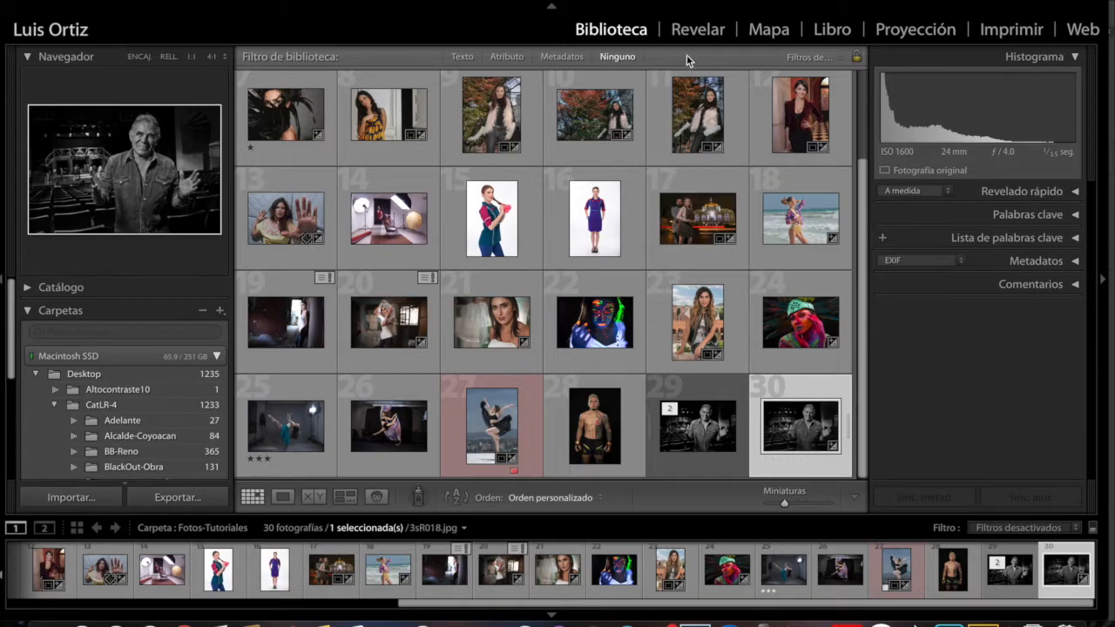
pyautogui.press('d')
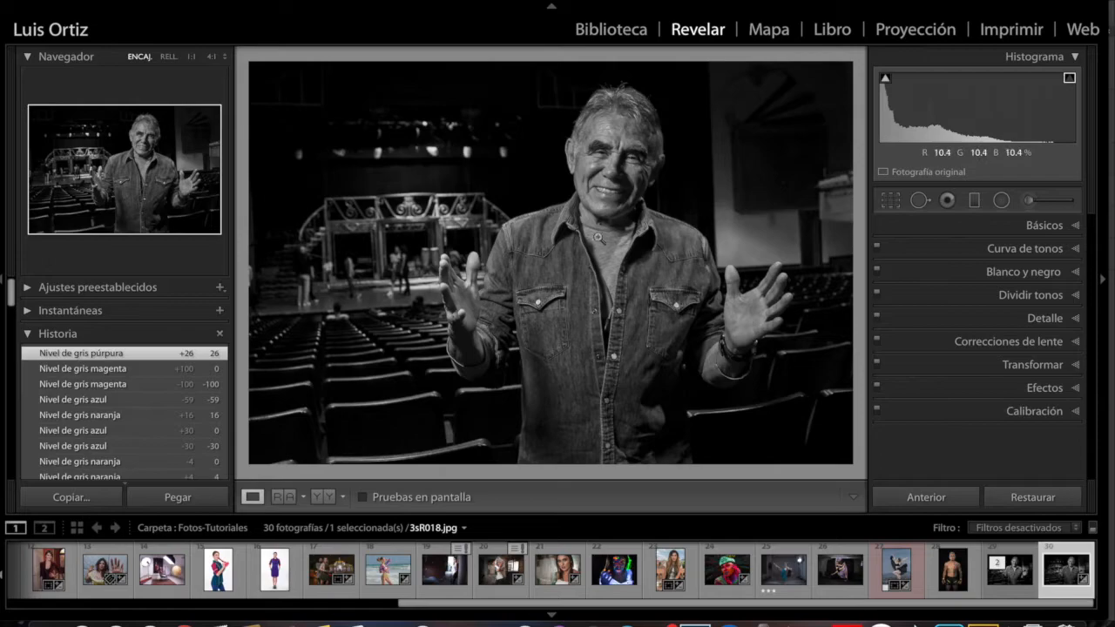
# Step: Shape the RGB point curve into a gentle S with lowered shadows and raised highlights, and redisplay the black-and-white mix
pyautogui.click(1033, 252)
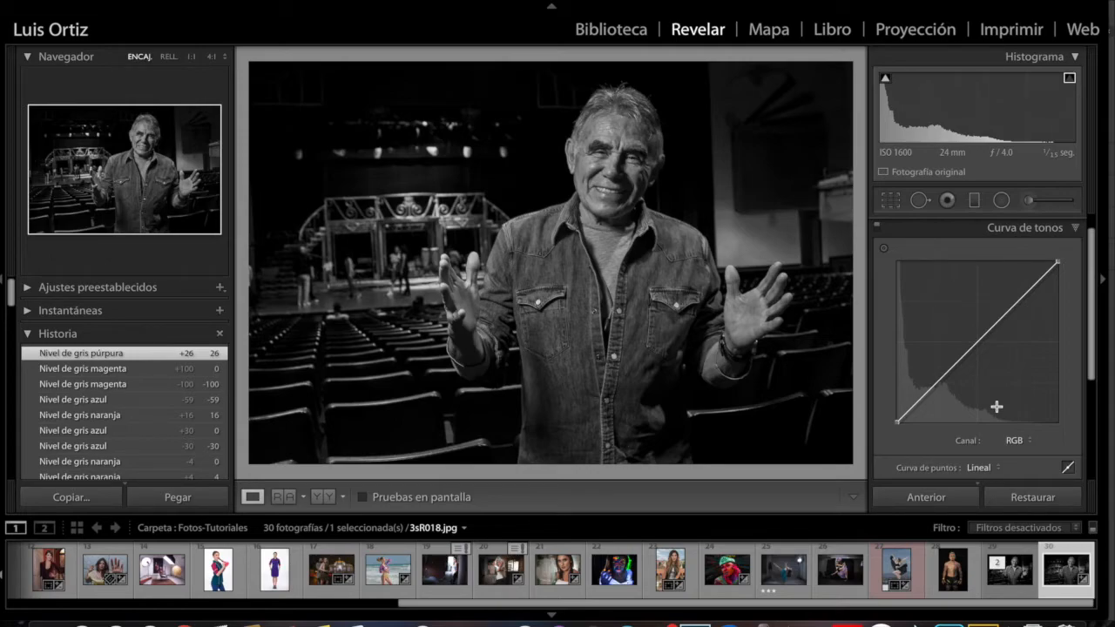
pyautogui.moveTo(949, 372); pyautogui.dragTo(949, 378)
pyautogui.moveTo(1008, 323); pyautogui.dragTo(1007, 315)
pyautogui.moveTo(951, 378)
pyautogui.mouseDown()
pyautogui.moveTo(950, 393)
pyautogui.moveTo(950, 378)
pyautogui.mouseUp()
pyautogui.hotkey('ctrl', 'z')
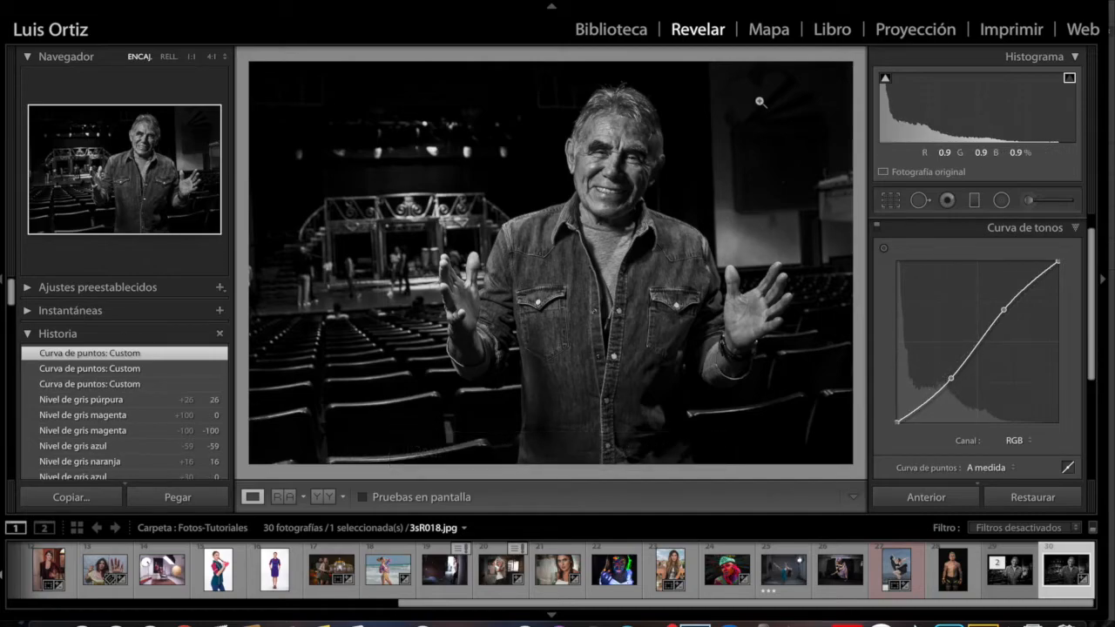
pyautogui.click(1076, 228)
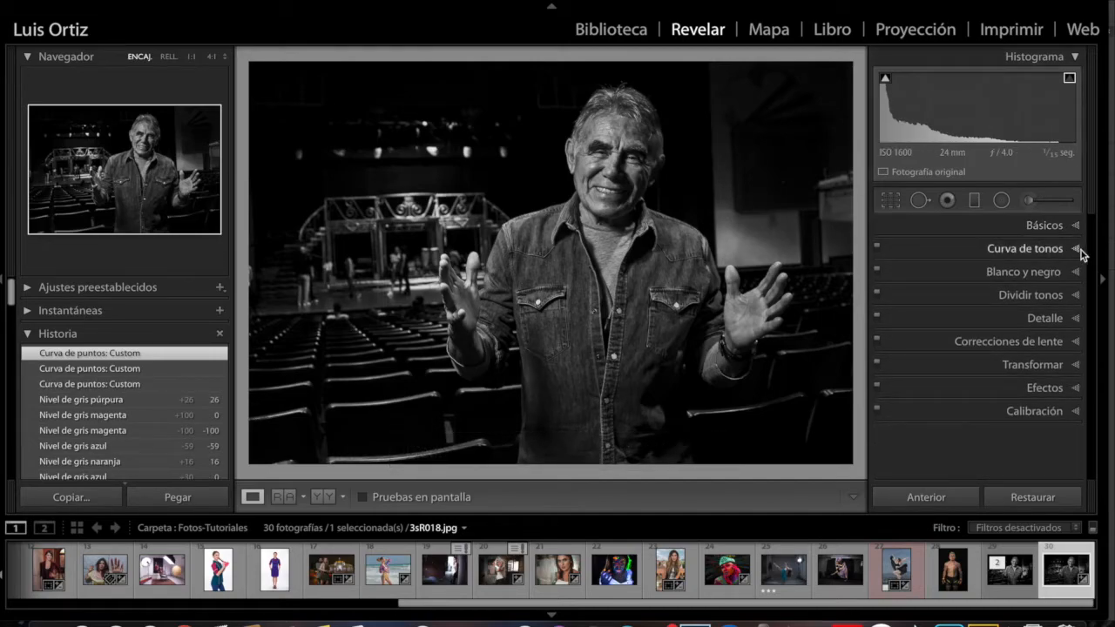
pyautogui.click(1077, 271)
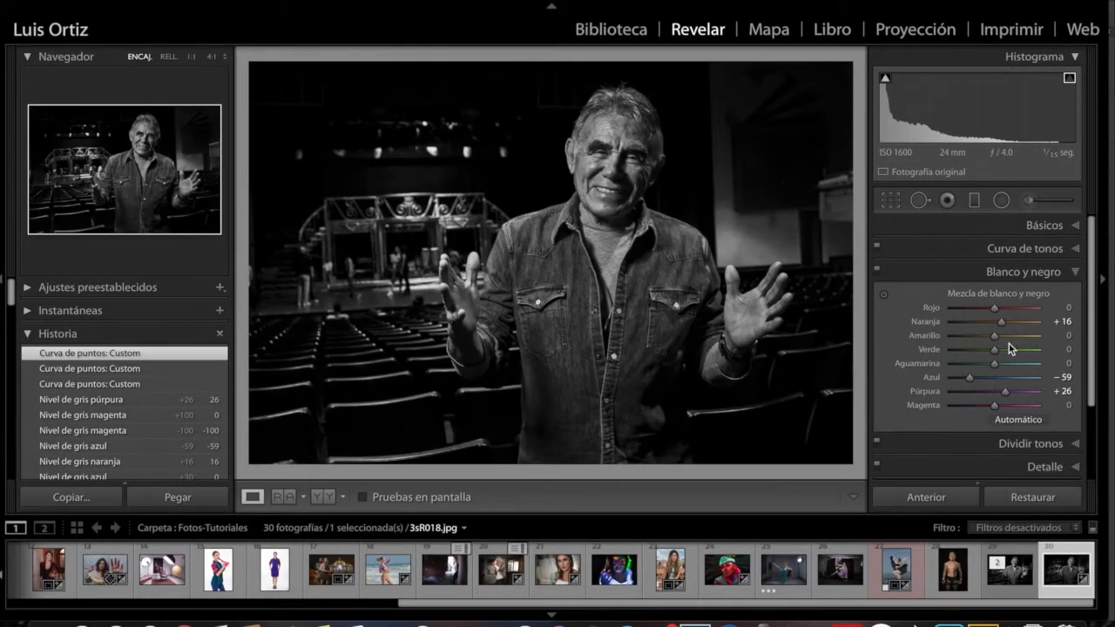
# Step: Compare 3sR018-Editar.tif and 3sR018.jpg side by side in Survey view, and open the edited TIFF in Develop
pyautogui.press('g')
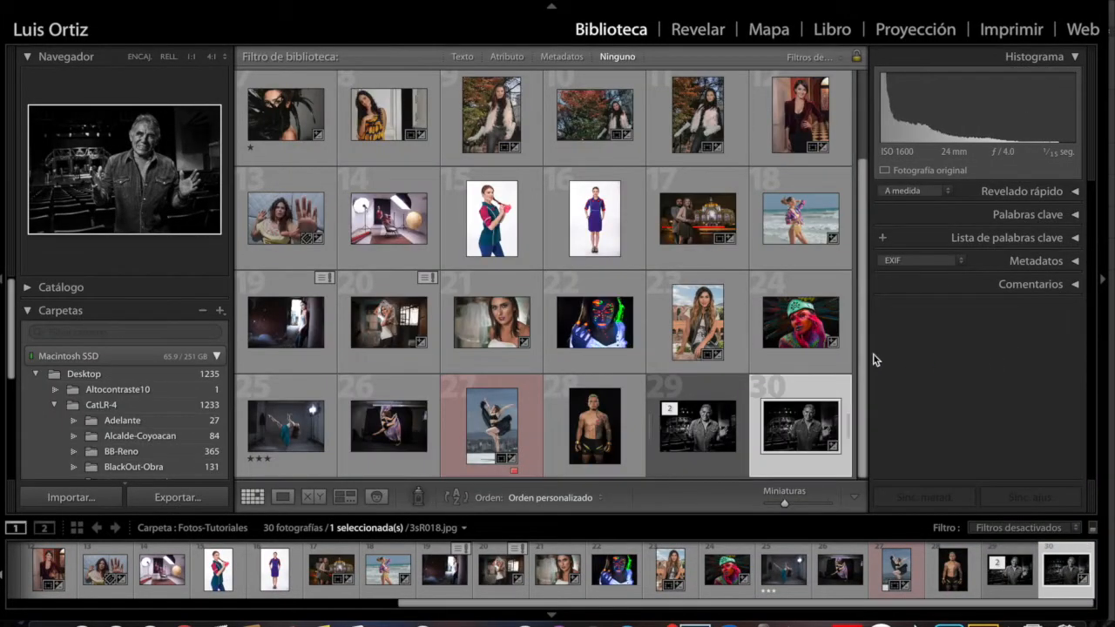
pyautogui.keyDown('super'); pyautogui.click(697, 418); pyautogui.keyUp('super')
pyautogui.press('n')
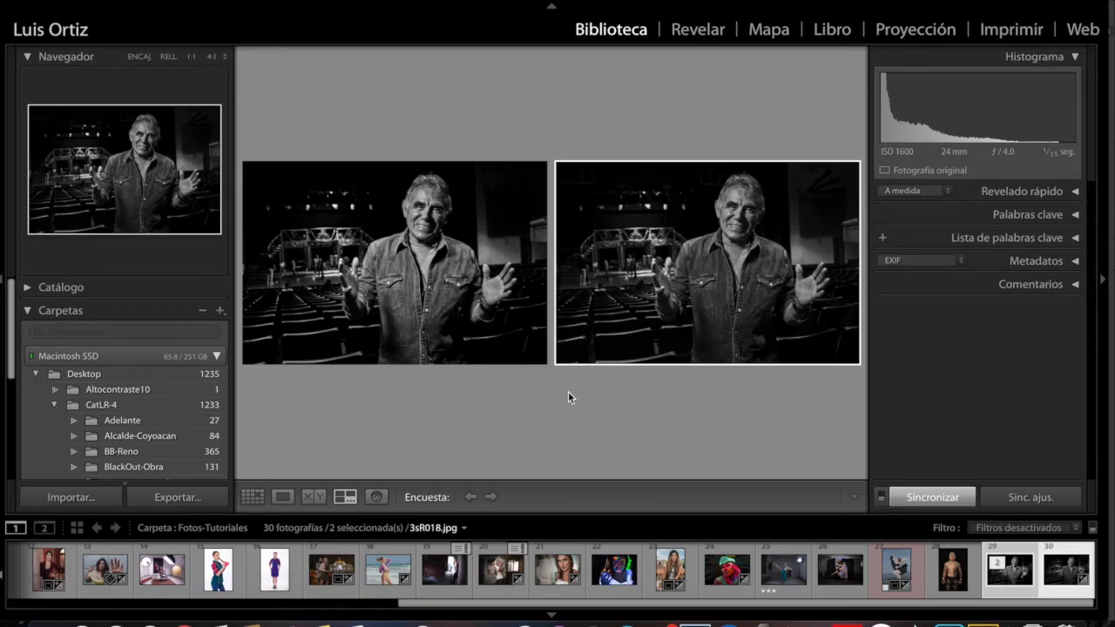
pyautogui.click(479, 278)
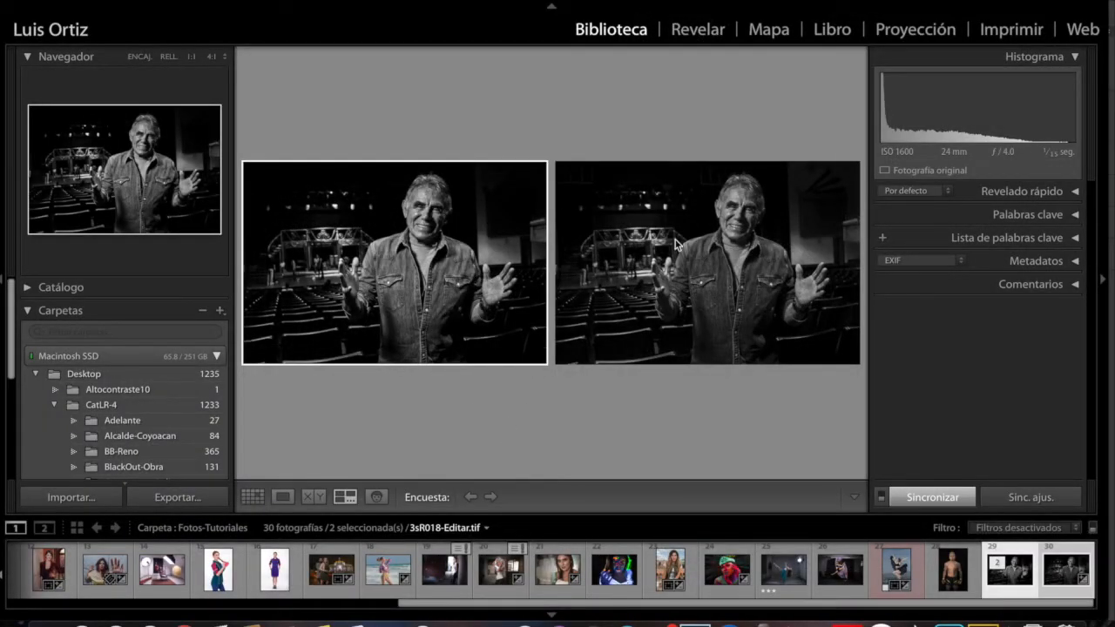
pyautogui.click(696, 30)
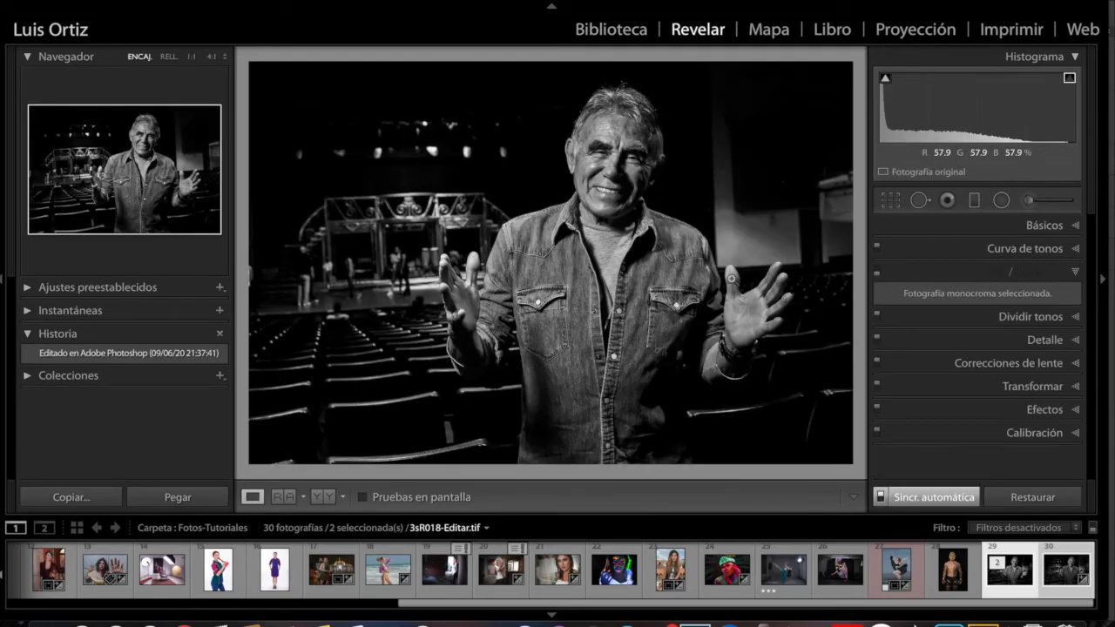